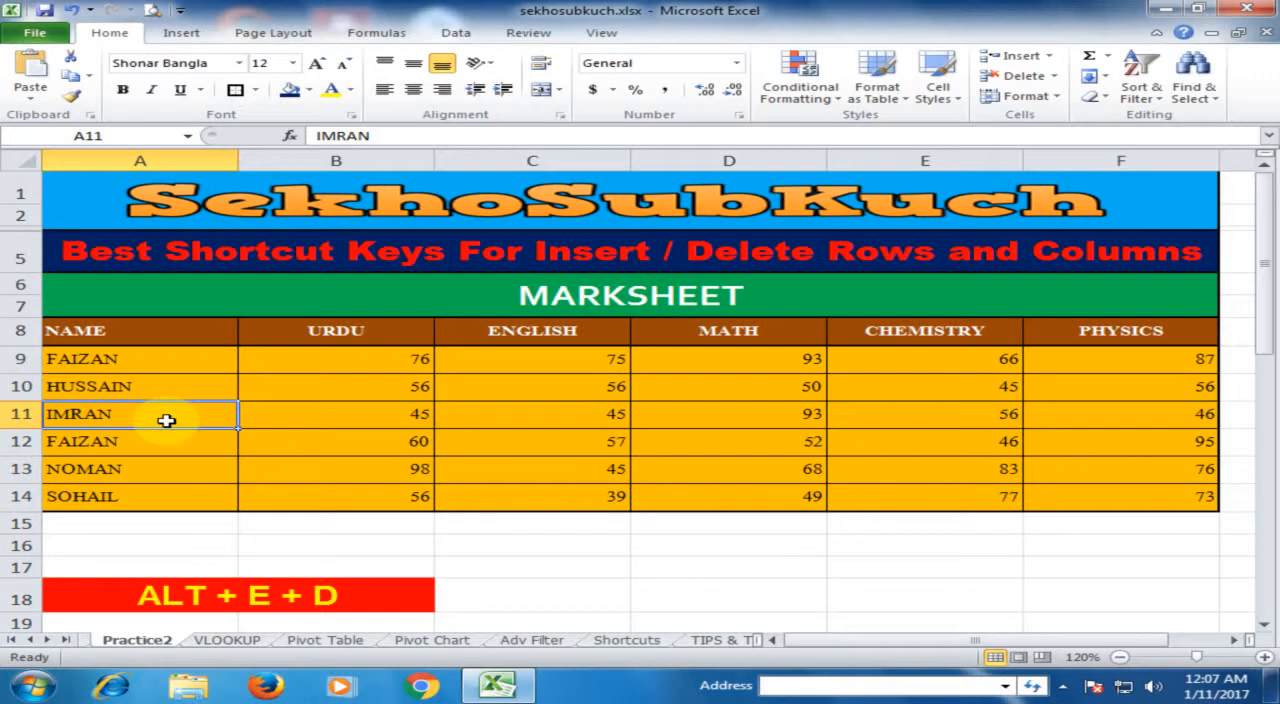
Step: Delete the entire row 11 of the marksheet using the Delete dialog, and undo the deletion
key("alt+e")
key("d")
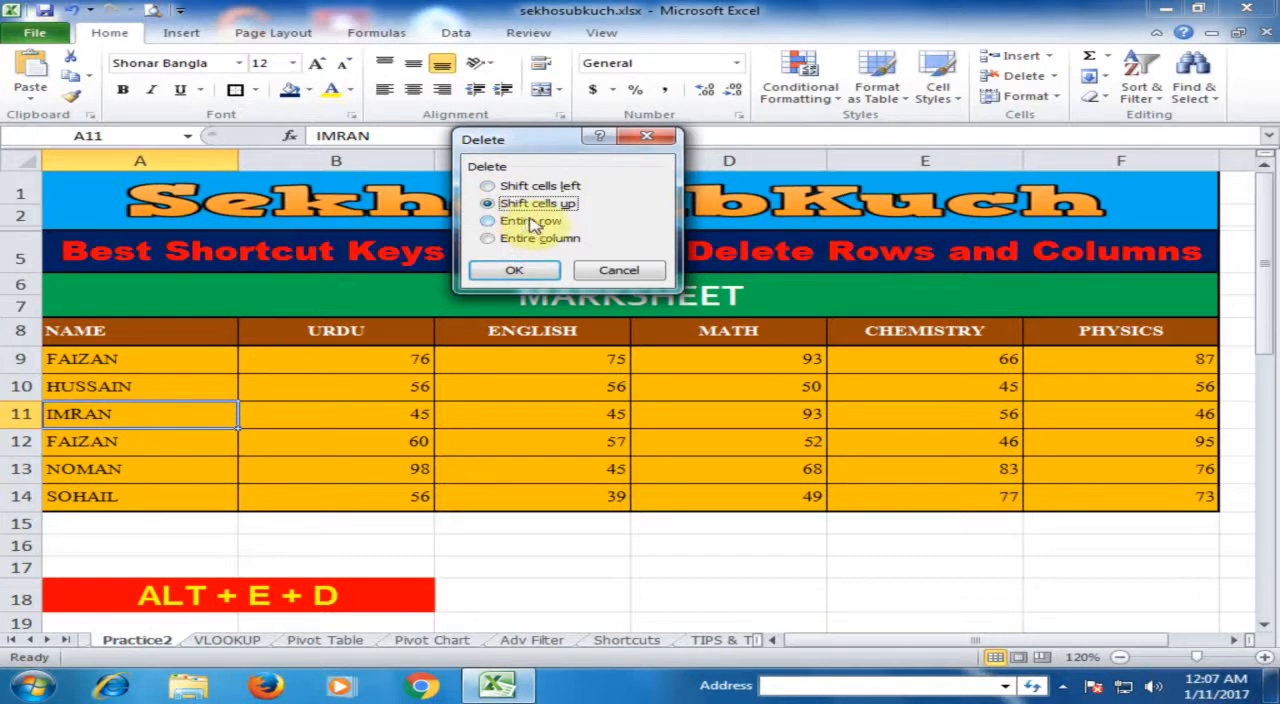
left_click(489, 222)
left_click(510, 278)
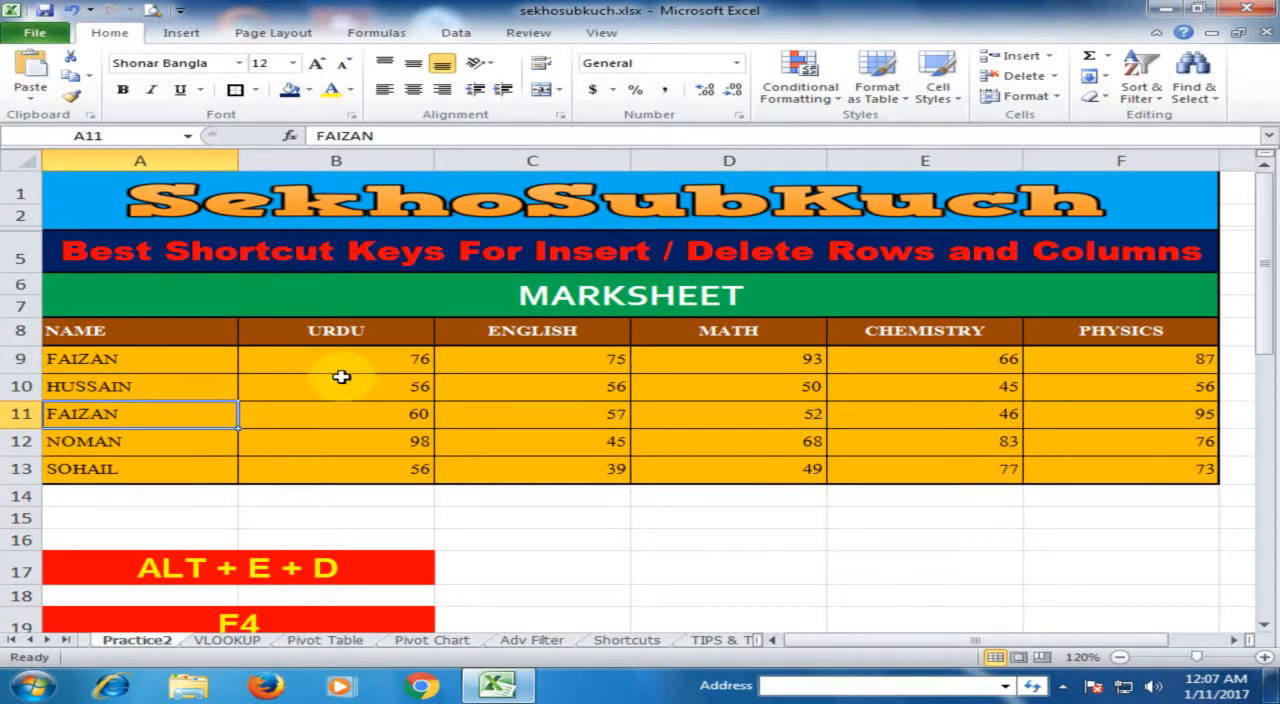
key("ctrl+z")
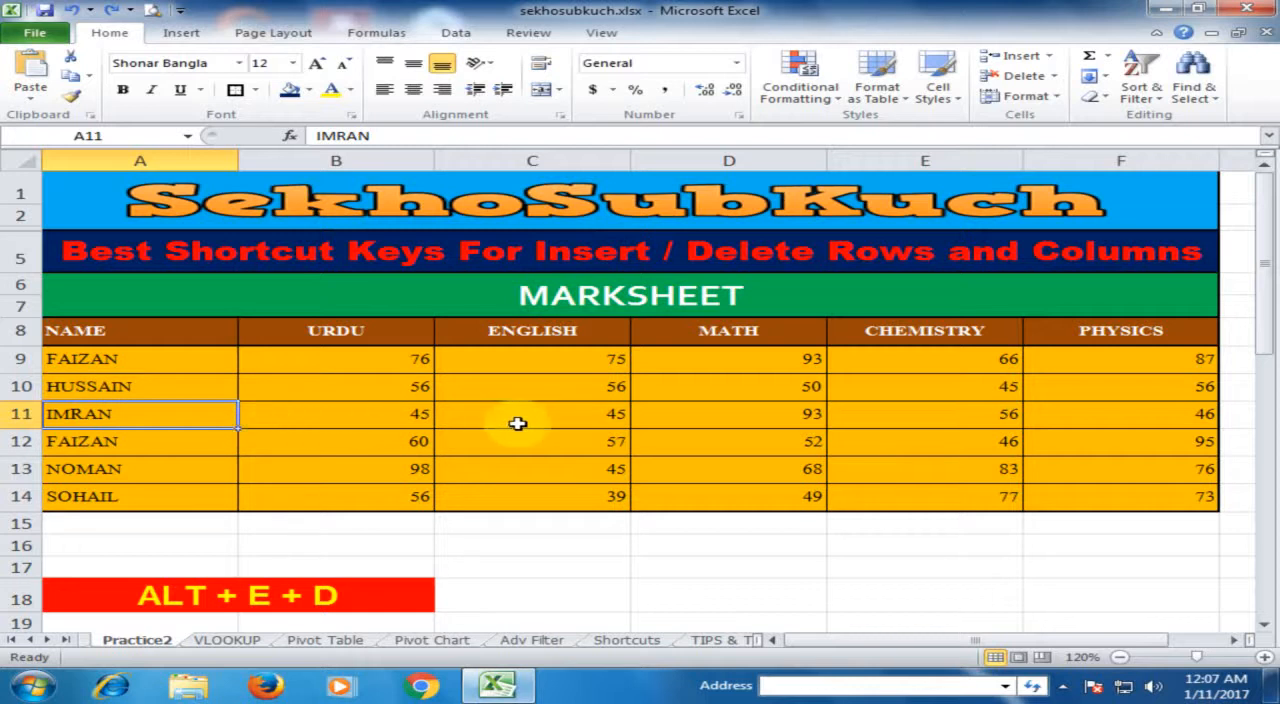
Step: Delete the entire ENGLISH column from cell C11, and undo the deletion
left_click(486, 416)
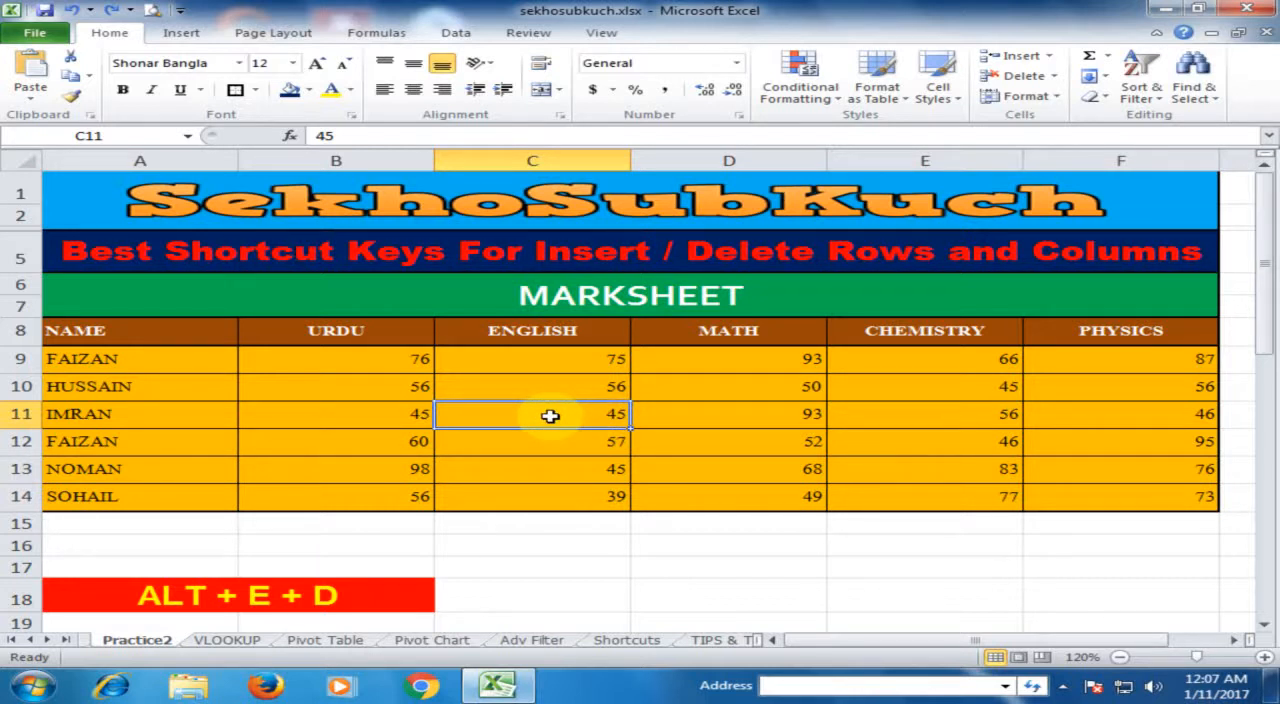
key("alt+e")
key("d")
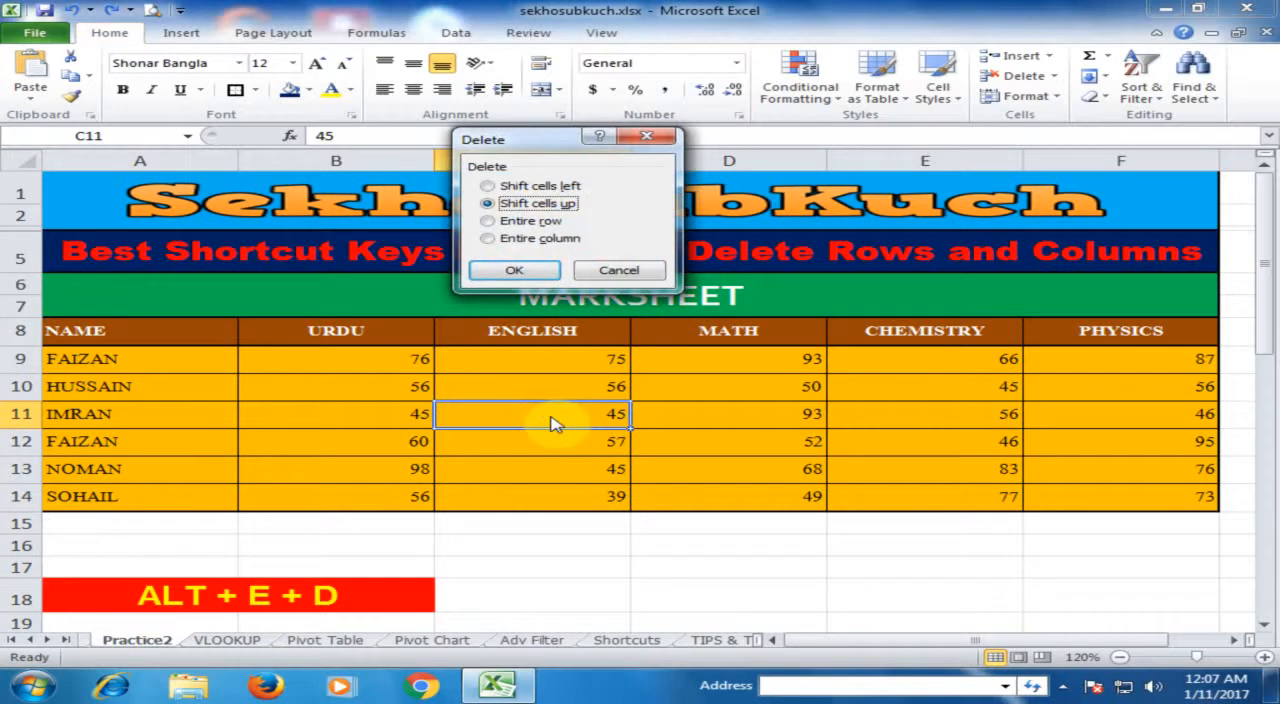
left_click(540, 238)
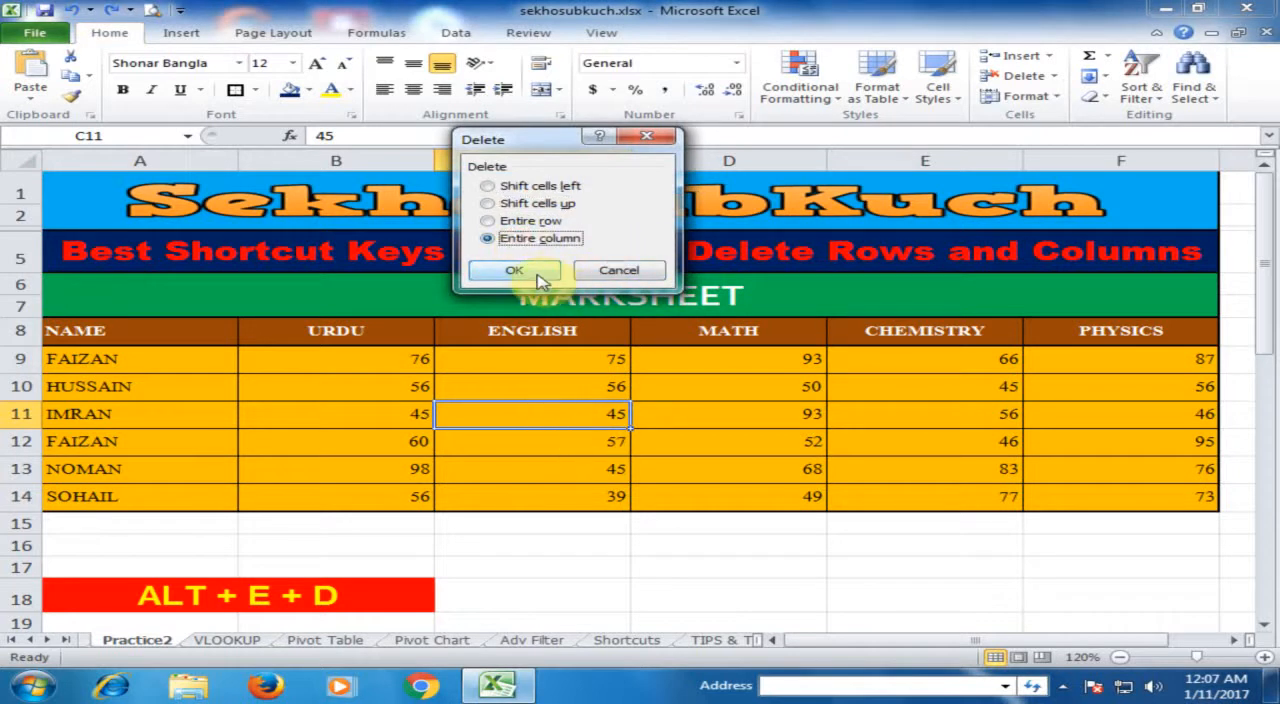
left_click(537, 272)
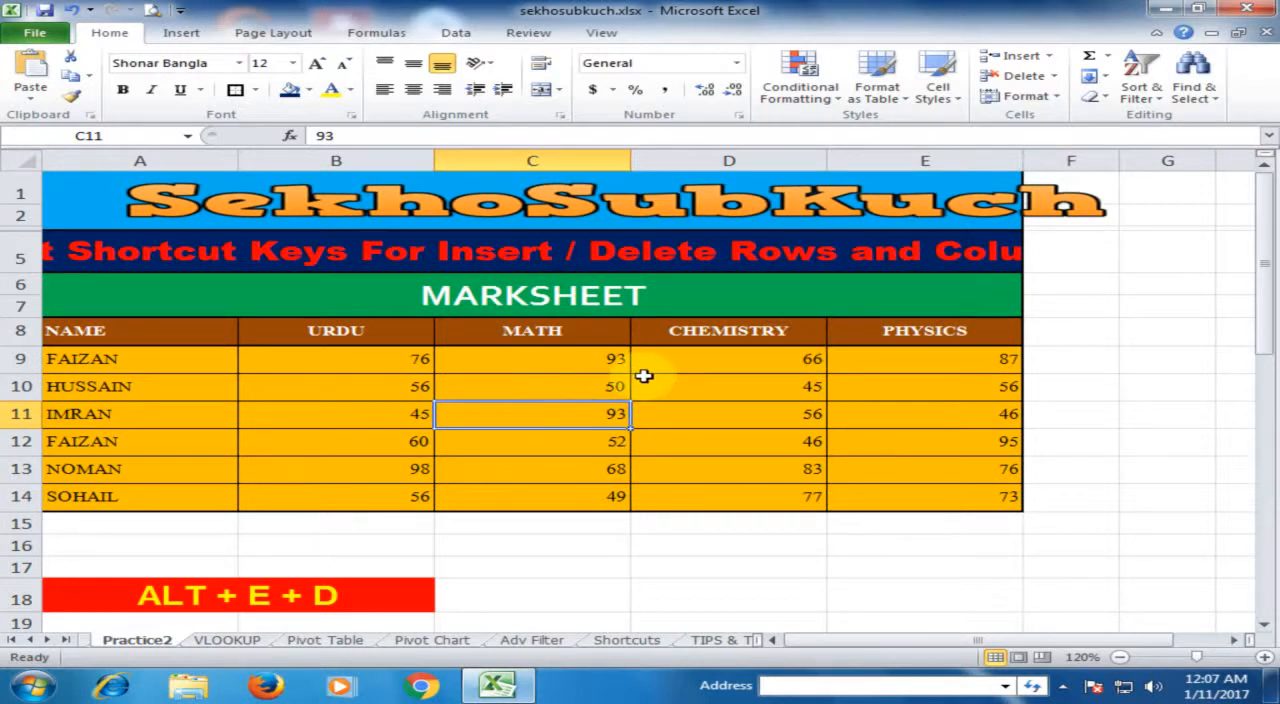
key("ctrl+z")
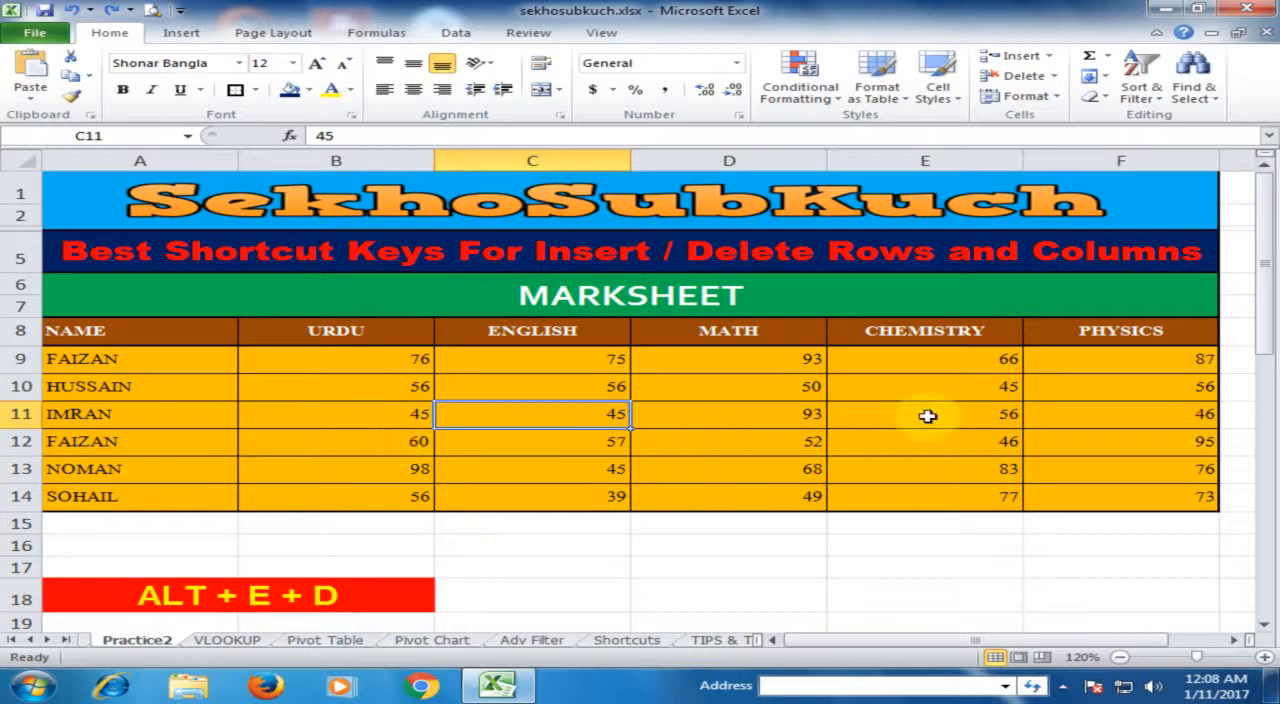
Step: Delete the entire row 11 of the marksheet, starting from cell A11
left_click(705, 537)
scroll(710, 535, "down", 1)
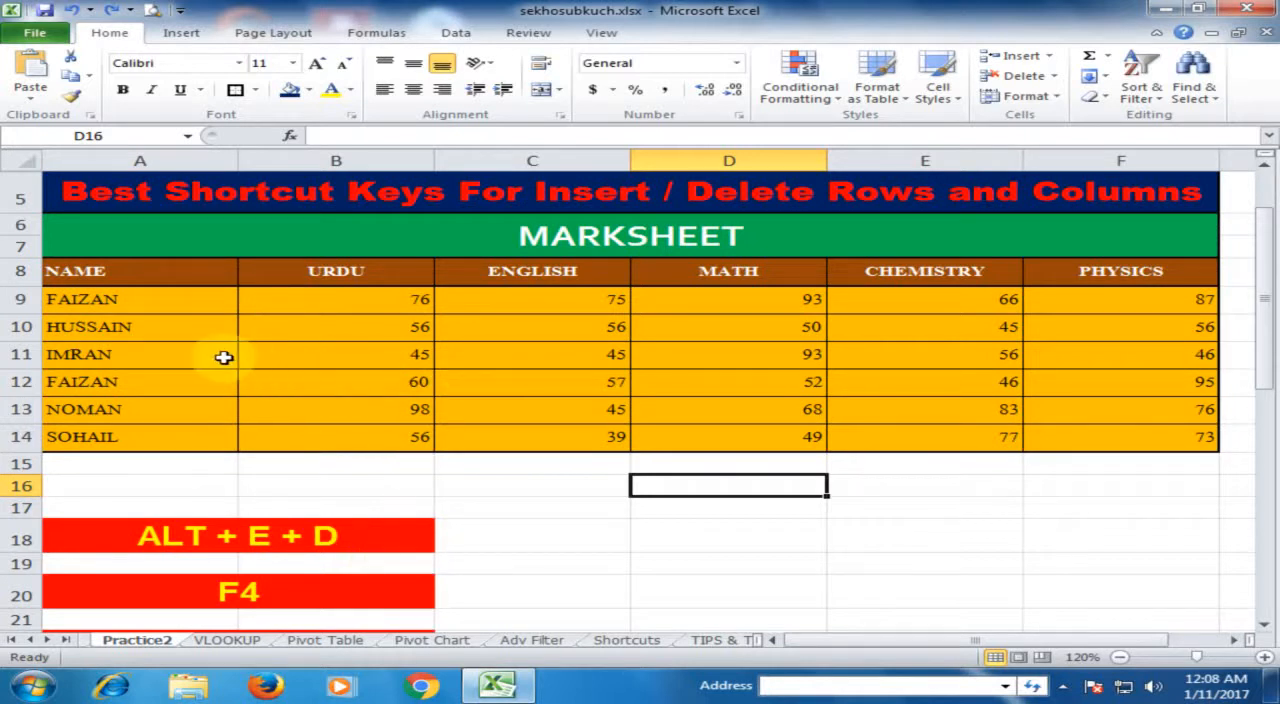
left_click(88, 355)
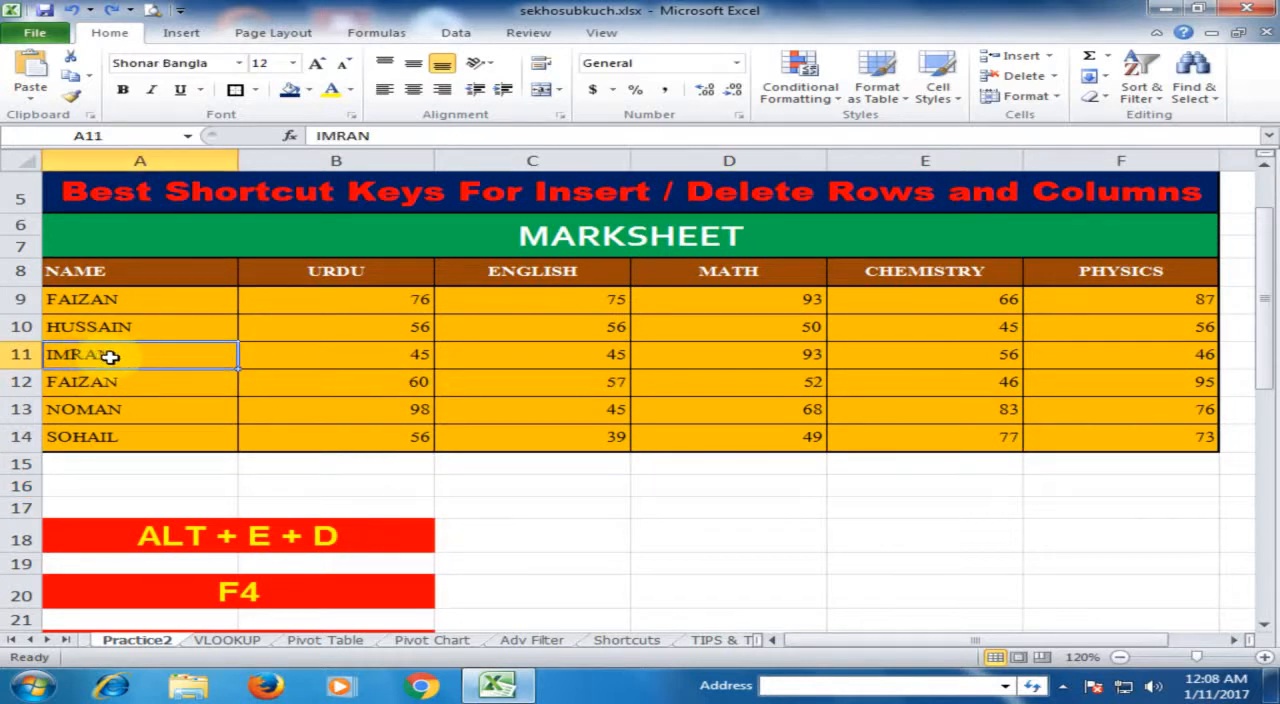
key("alt+e")
key("d")
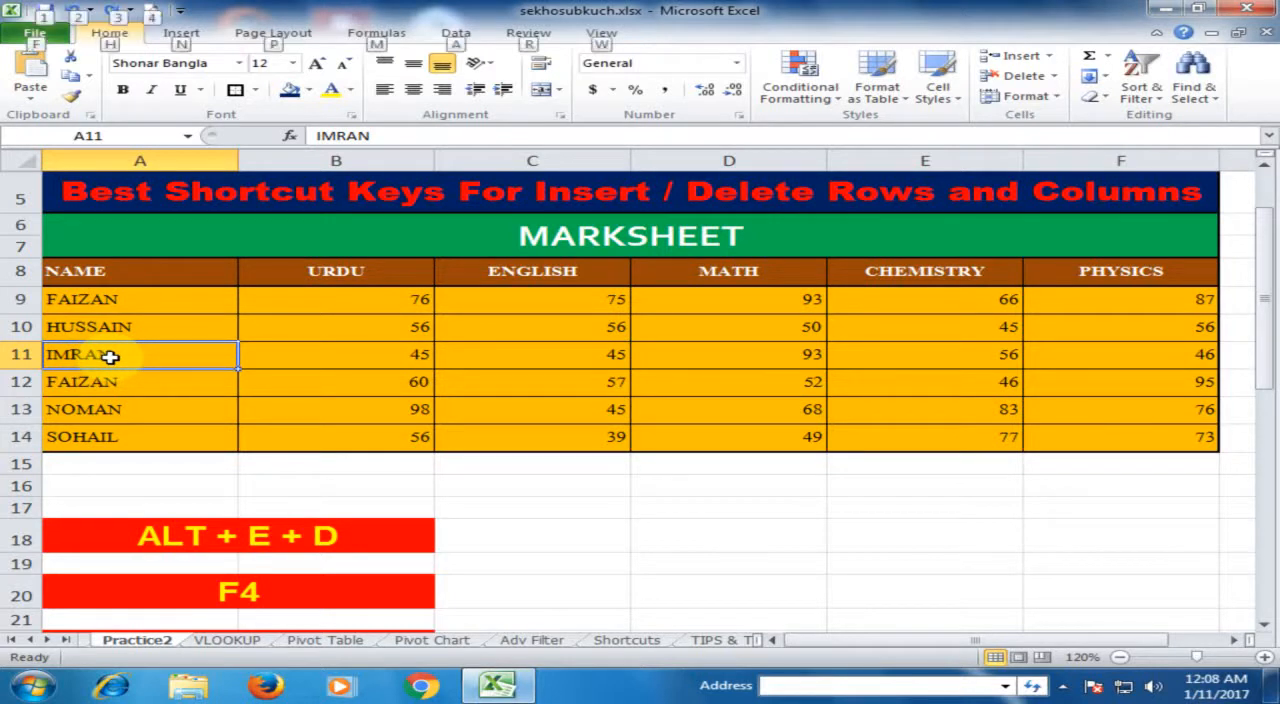
left_click(500, 221)
left_click(510, 270)
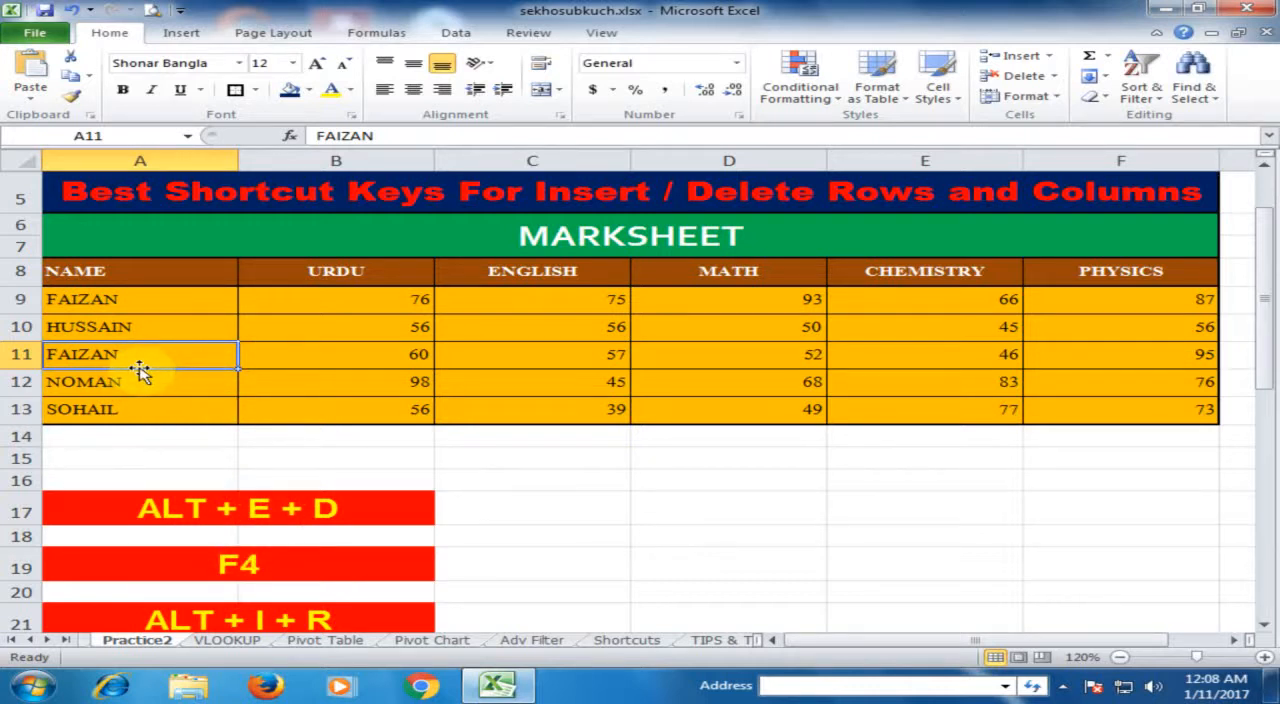
Step: Repeat the row deletion twice at row 11, and undo both repeated deletions
key("F4")
key("F4")
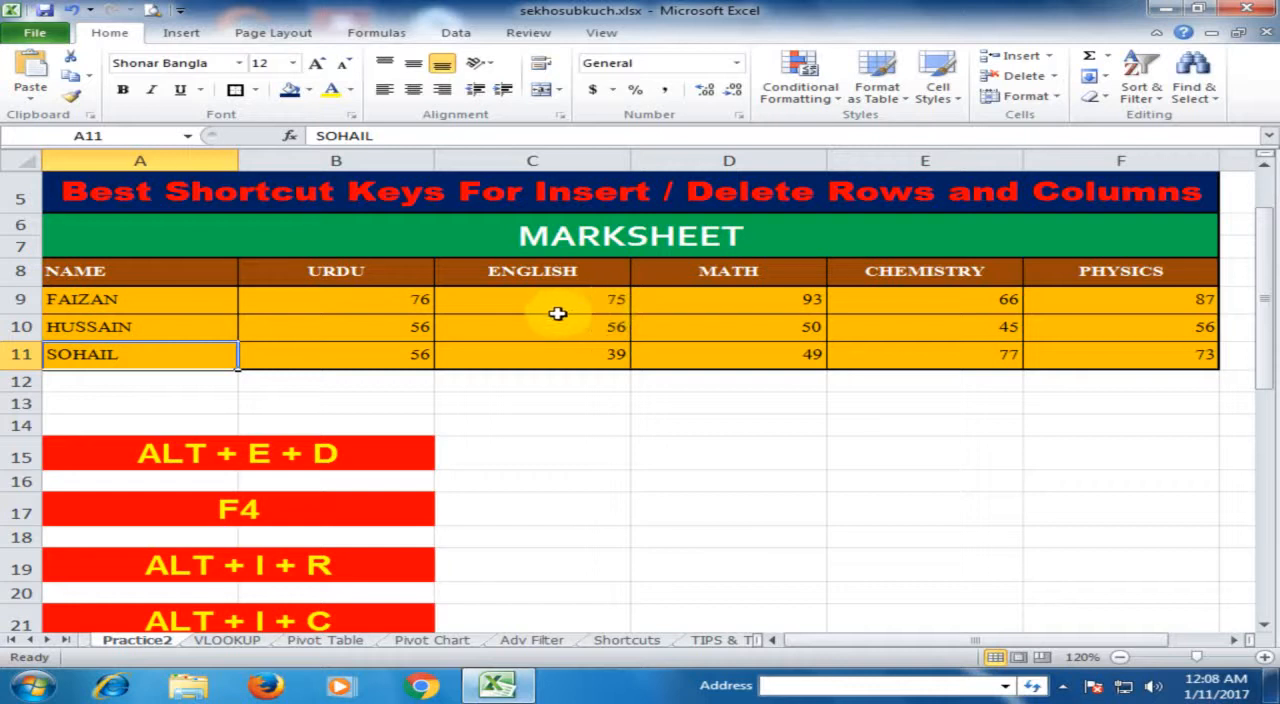
key("ctrl+z")
key("ctrl+z")
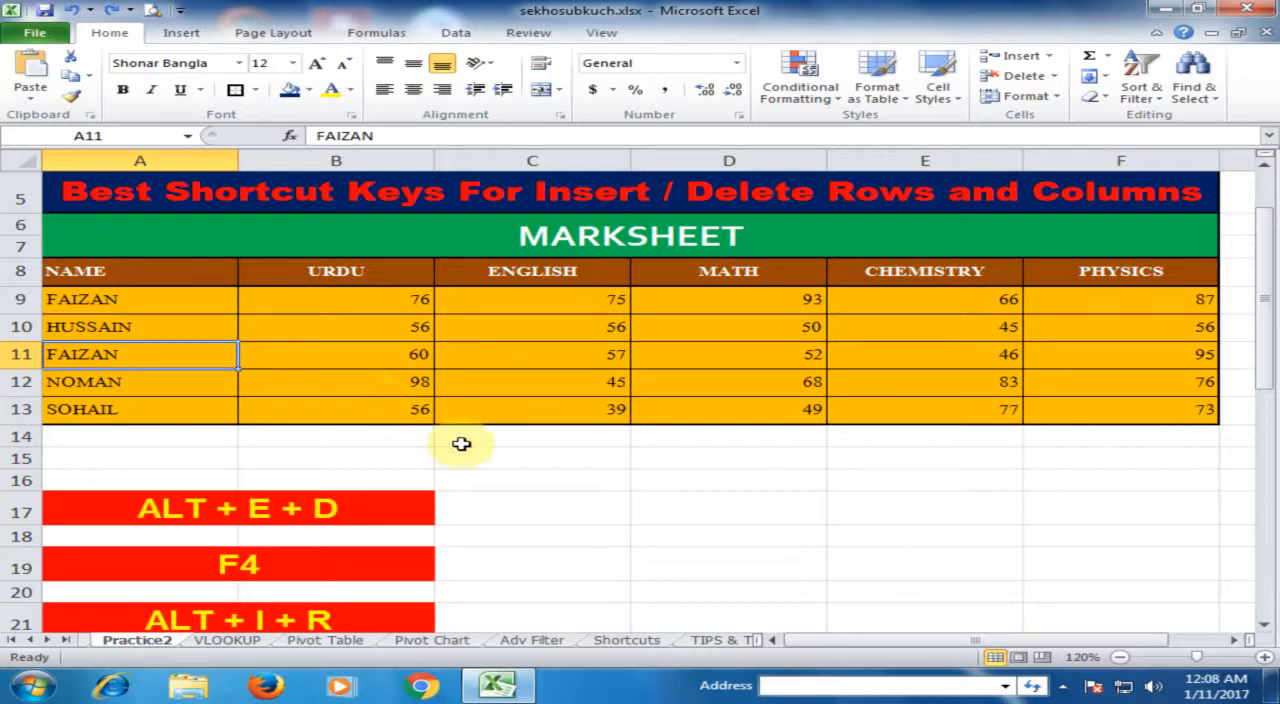
Step: Insert a blank row at row 11 of the marksheet and another blank row at row 13
scroll(540, 452, "down", 1)
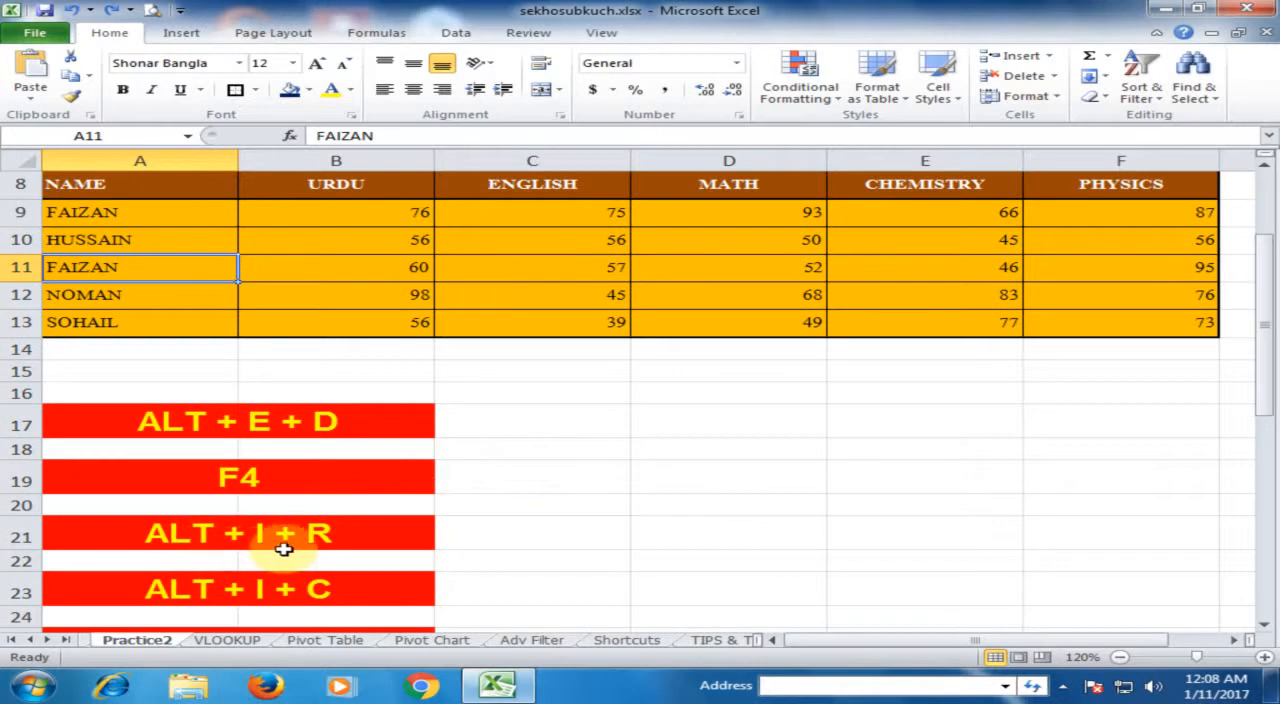
scroll(480, 468, "up", 2)
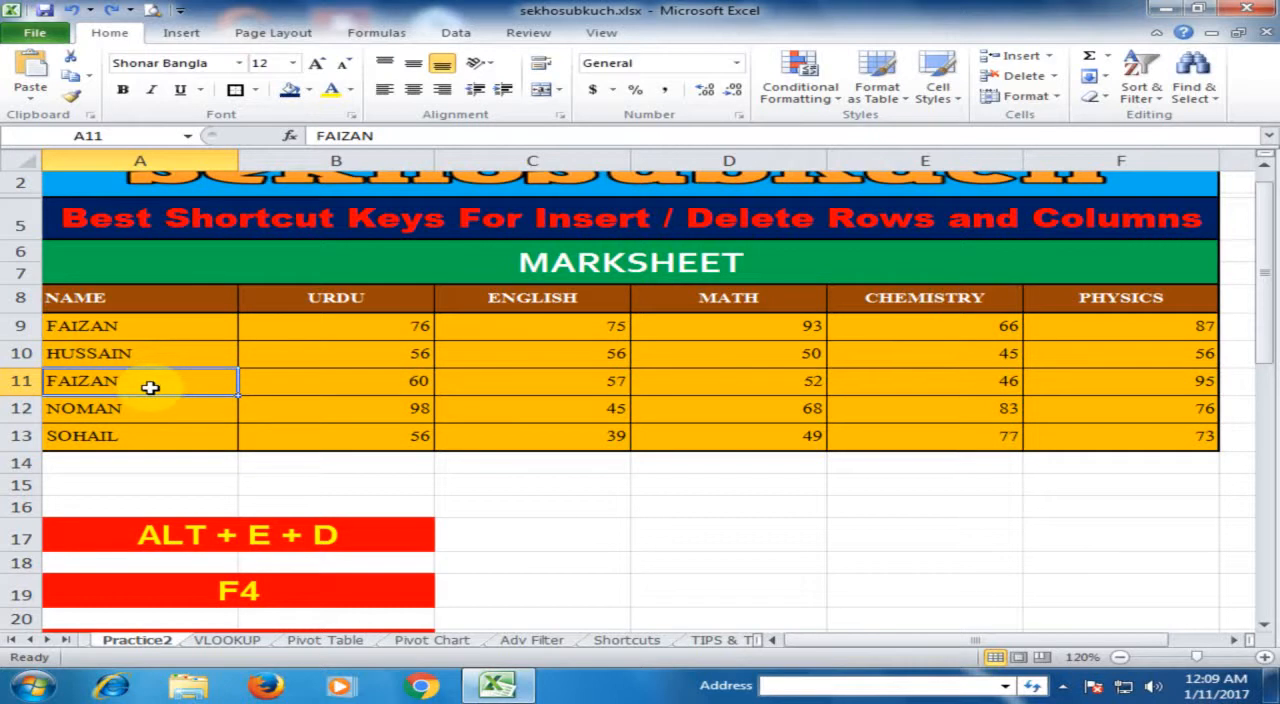
key("alt+i")
key("r")
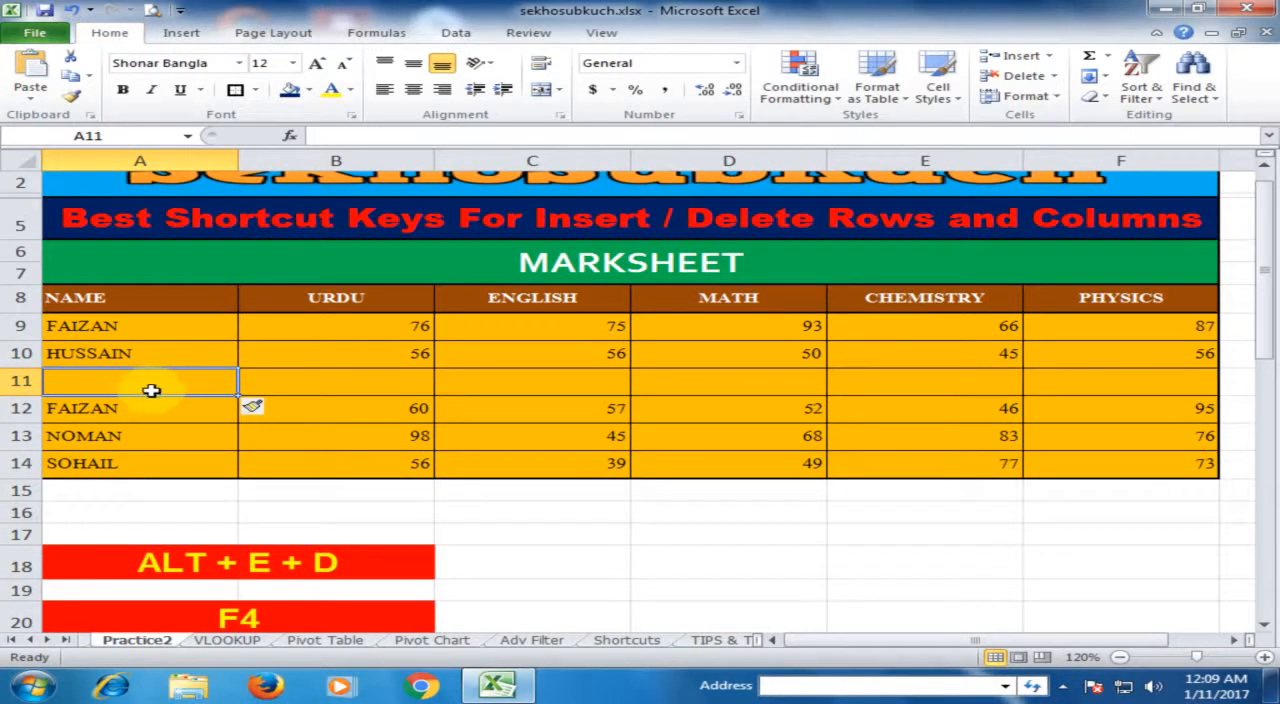
left_click(184, 442)
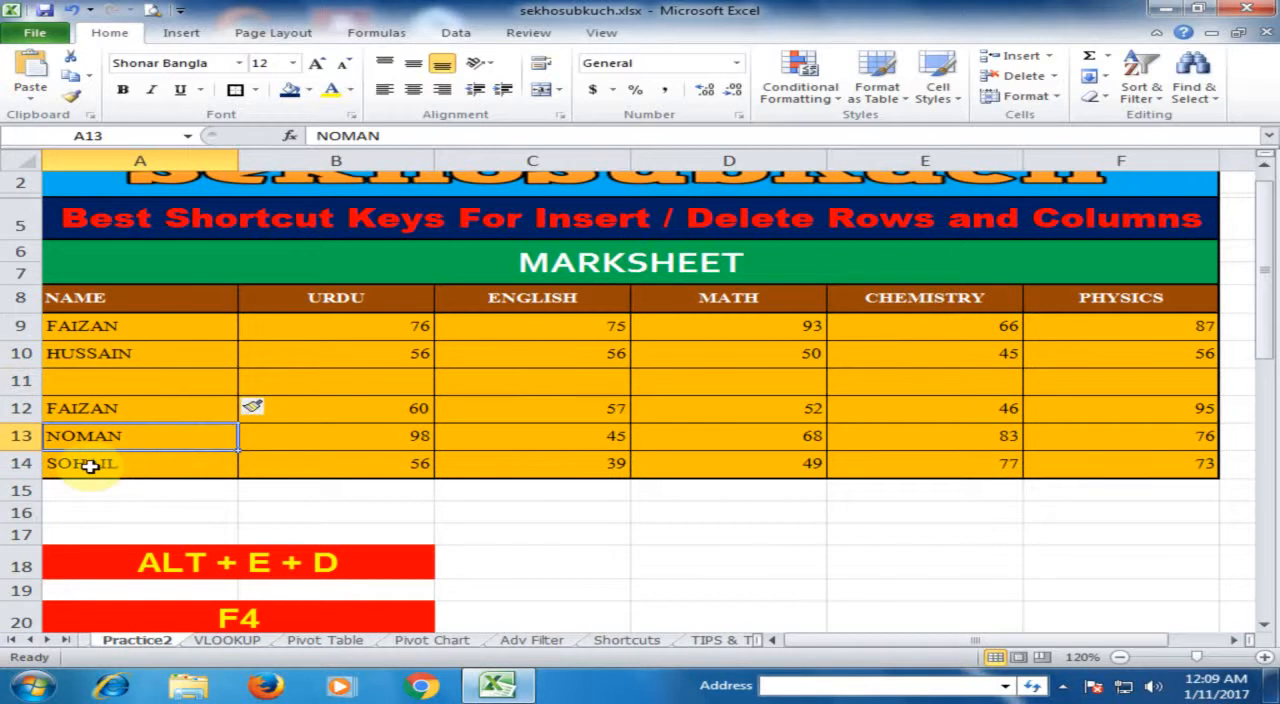
key("alt+i")
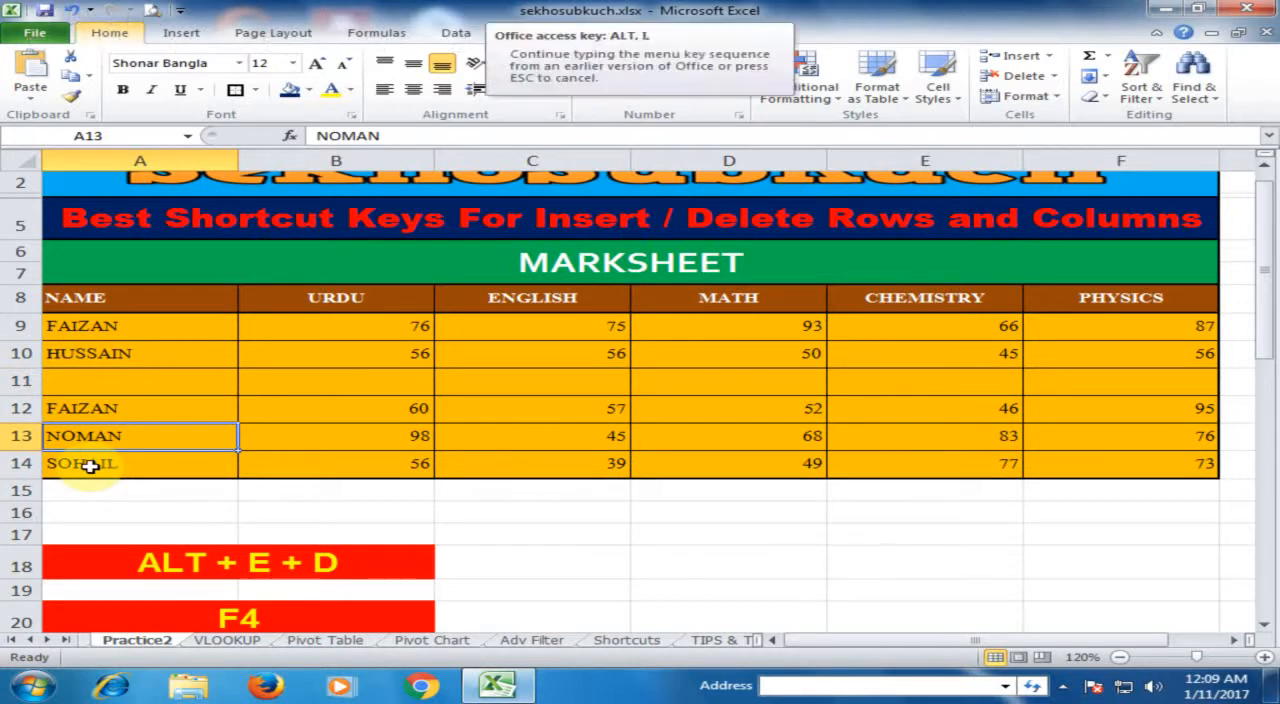
key("r")
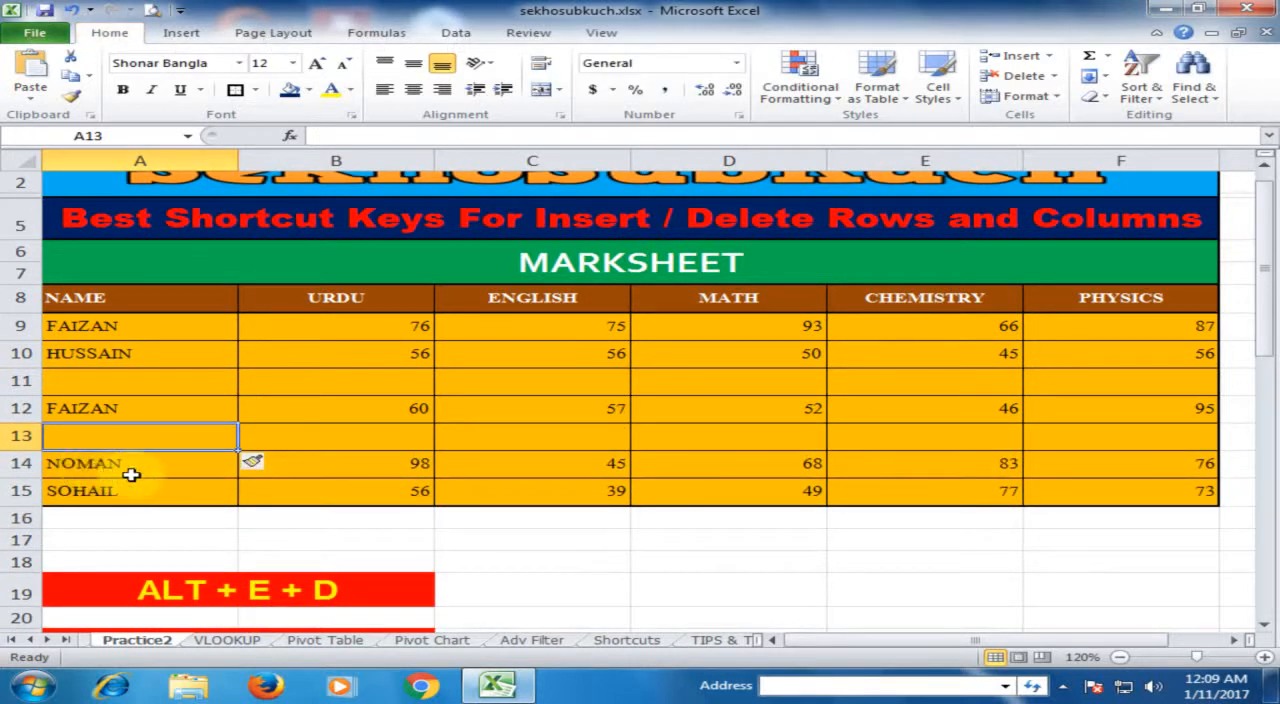
Step: Insert three blank columns between the URDU and ENGLISH columns, starting from cell C10
left_click(490, 355)
scroll(465, 401, "down", 3)
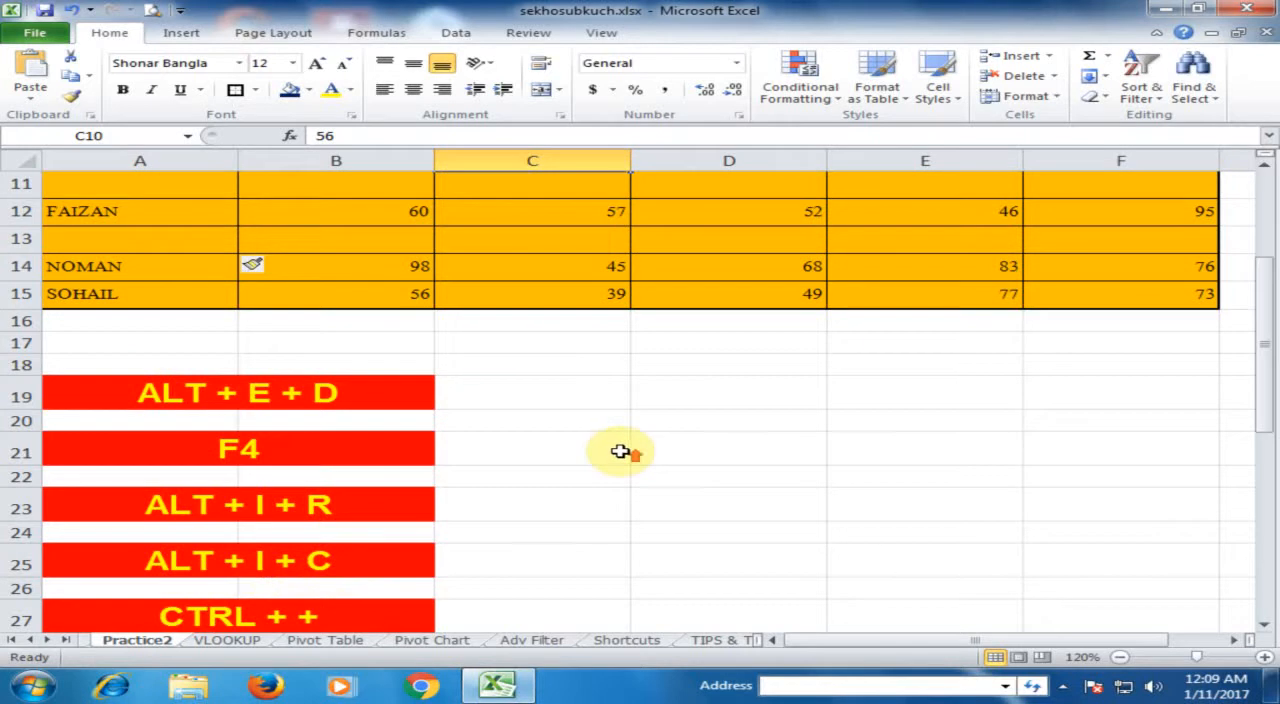
scroll(623, 449, "up", 3)
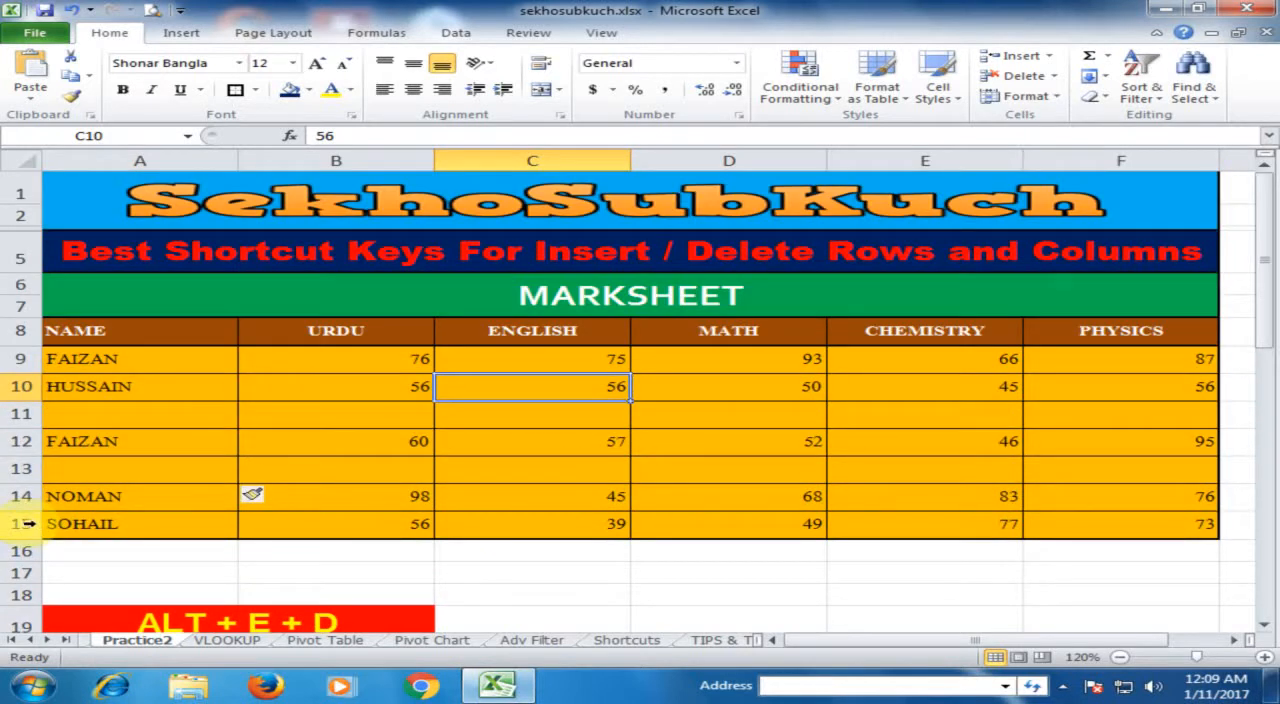
key("alt+i")
key("c")
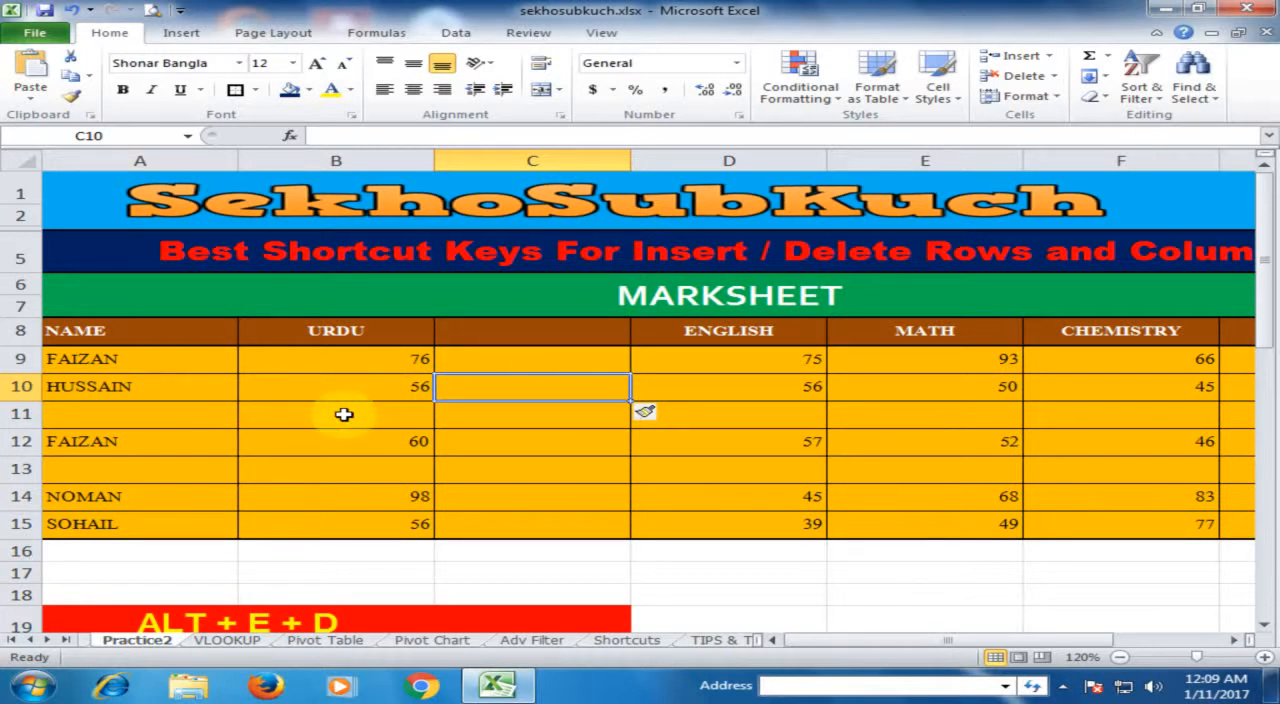
key("alt")
key("i")
key("c")
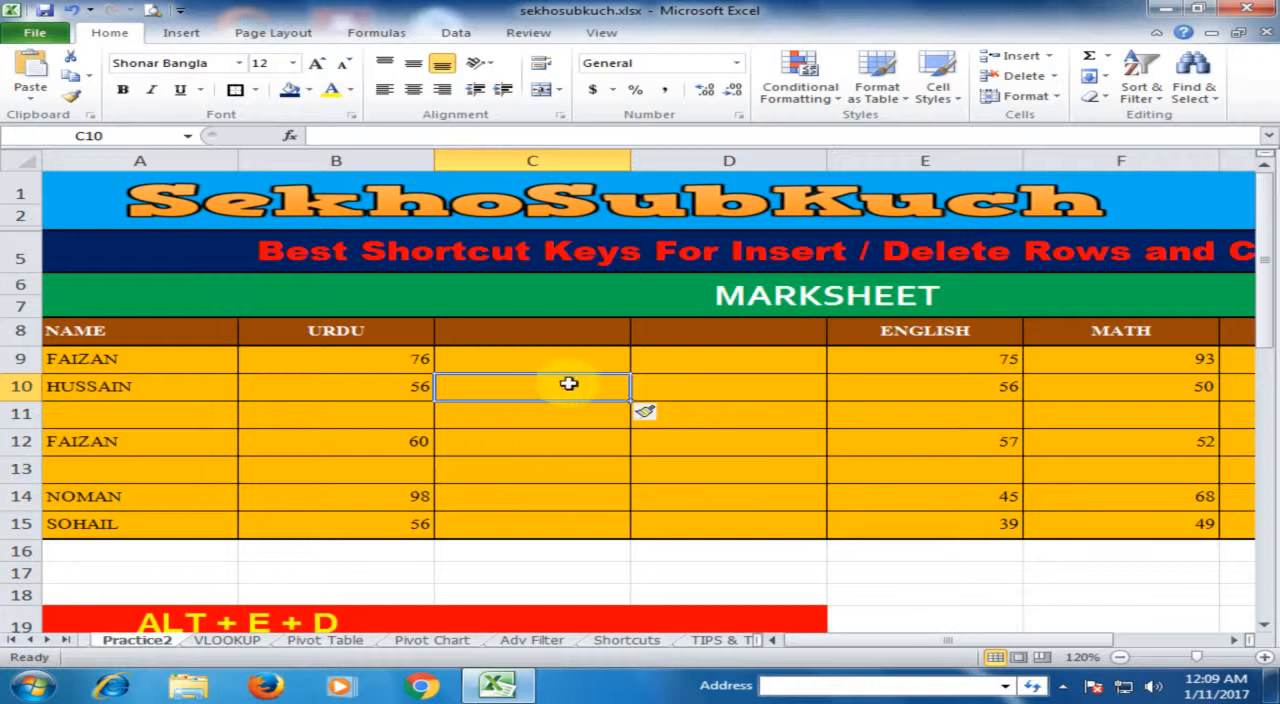
key("alt+i")
key("c")
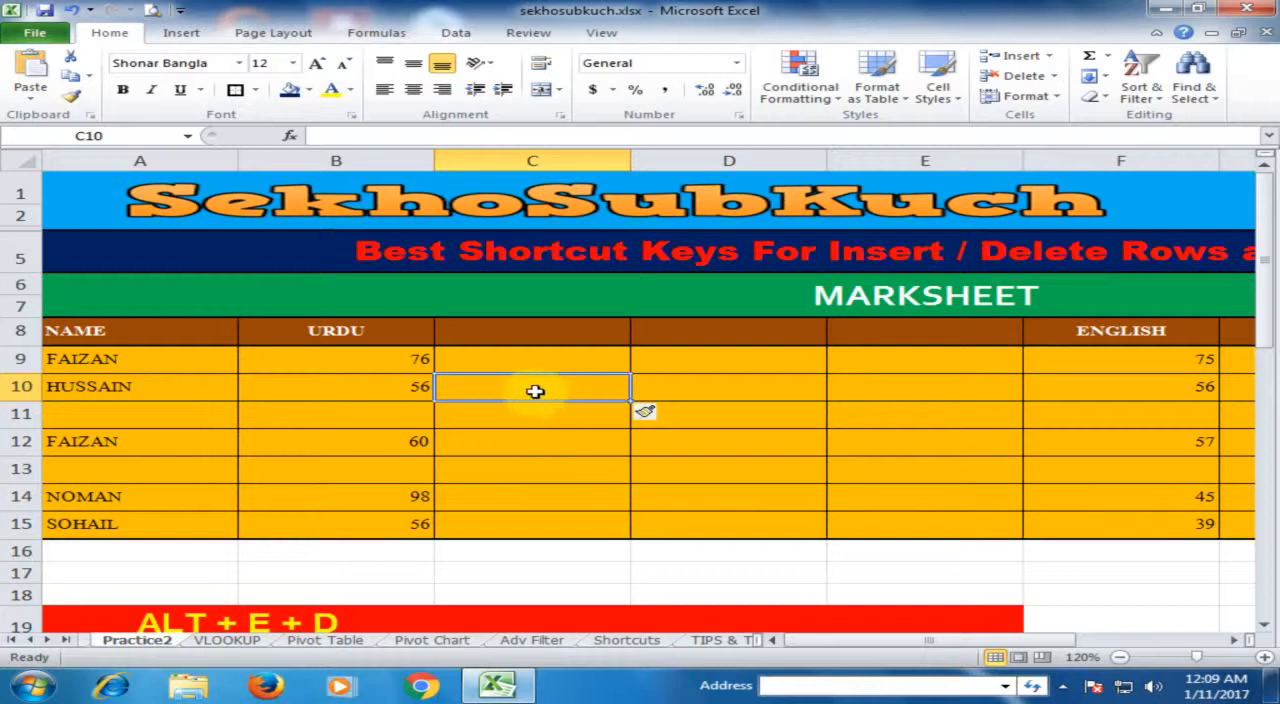
Step: Undo the three column insertions and the two blank row insertions in the marksheet
key("ctrl+z")
key("ctrl+z")
key("ctrl+z")
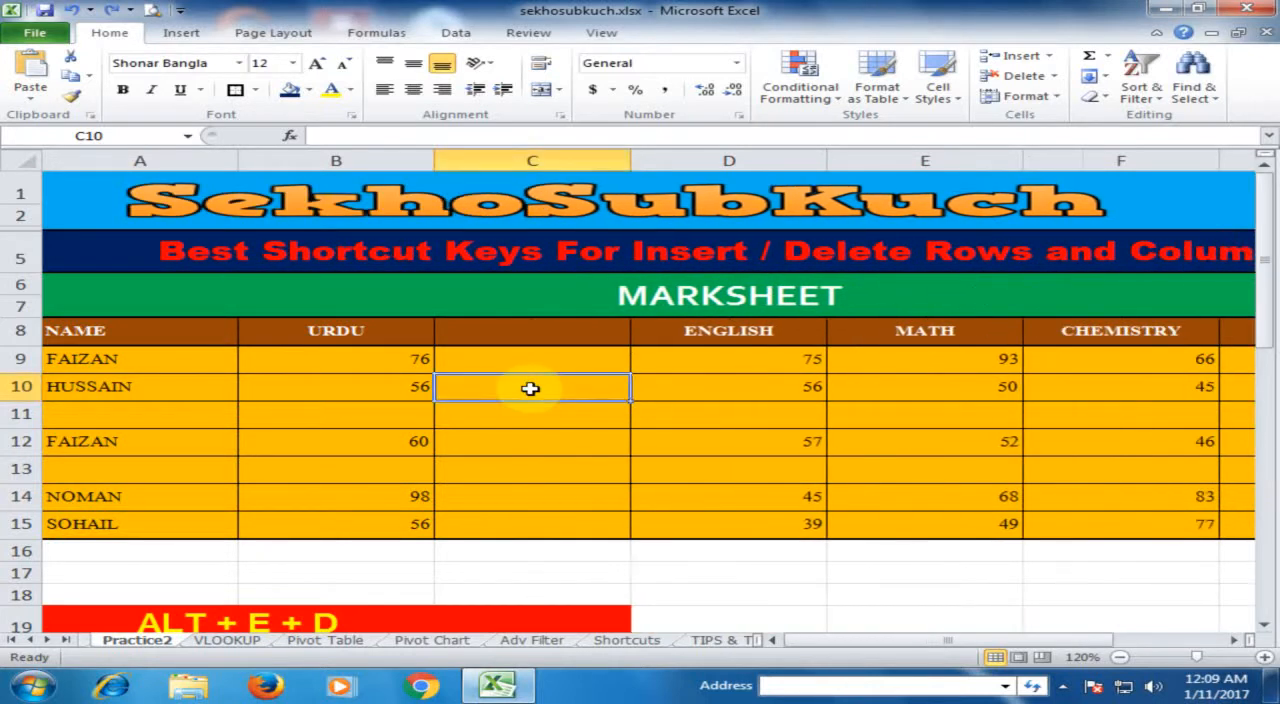
key("ctrl+z")
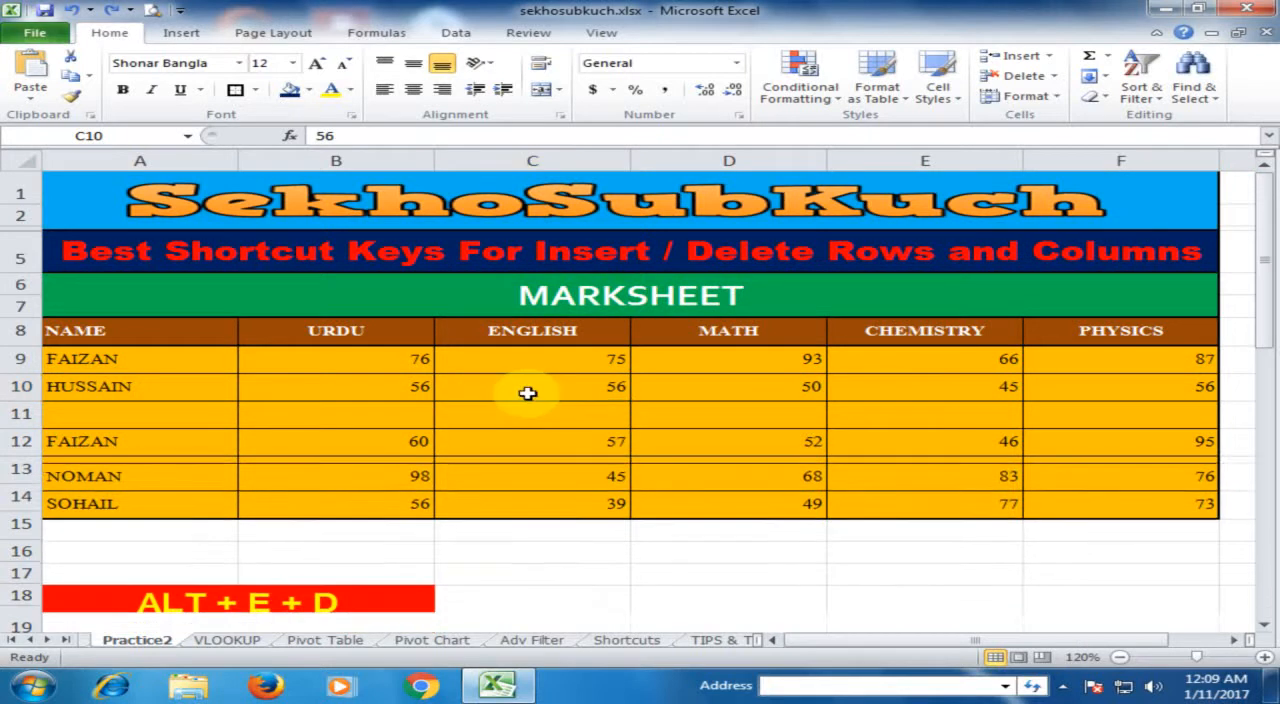
key("ctrl+z")
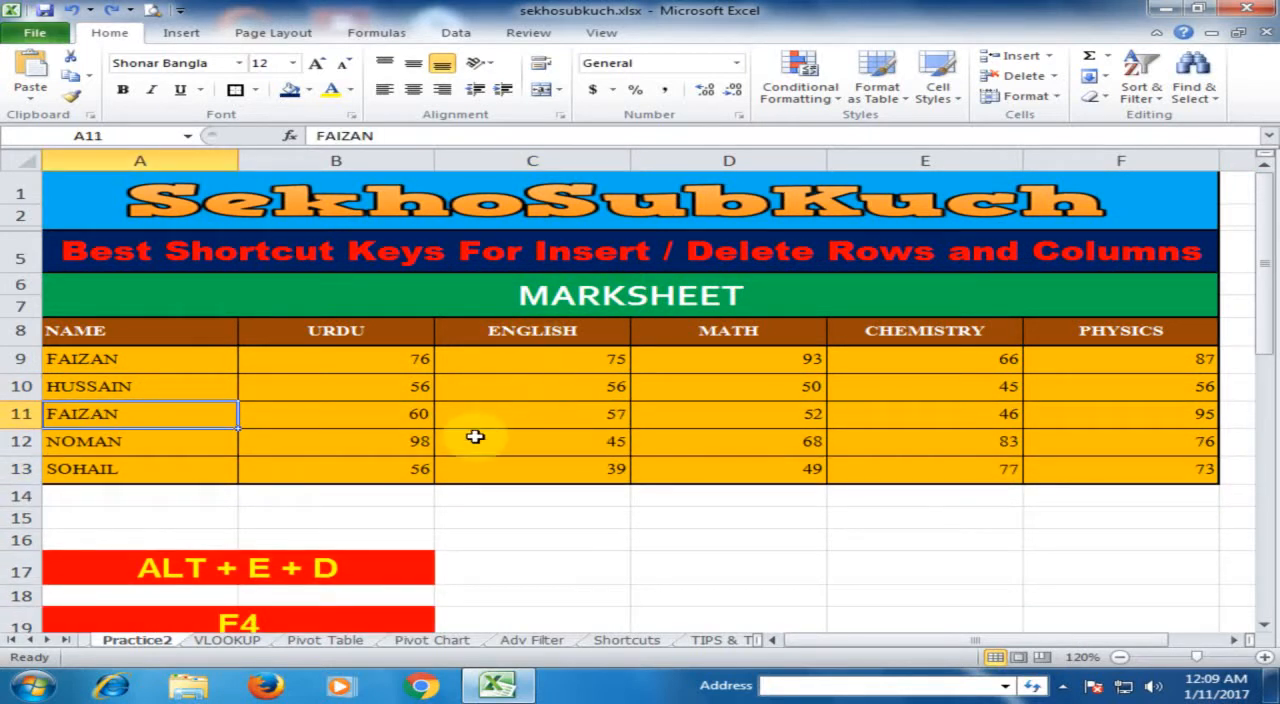
Step: Select the entire row 11 of the marksheet and insert a blank row above it
scroll(480, 434, "down", 2)
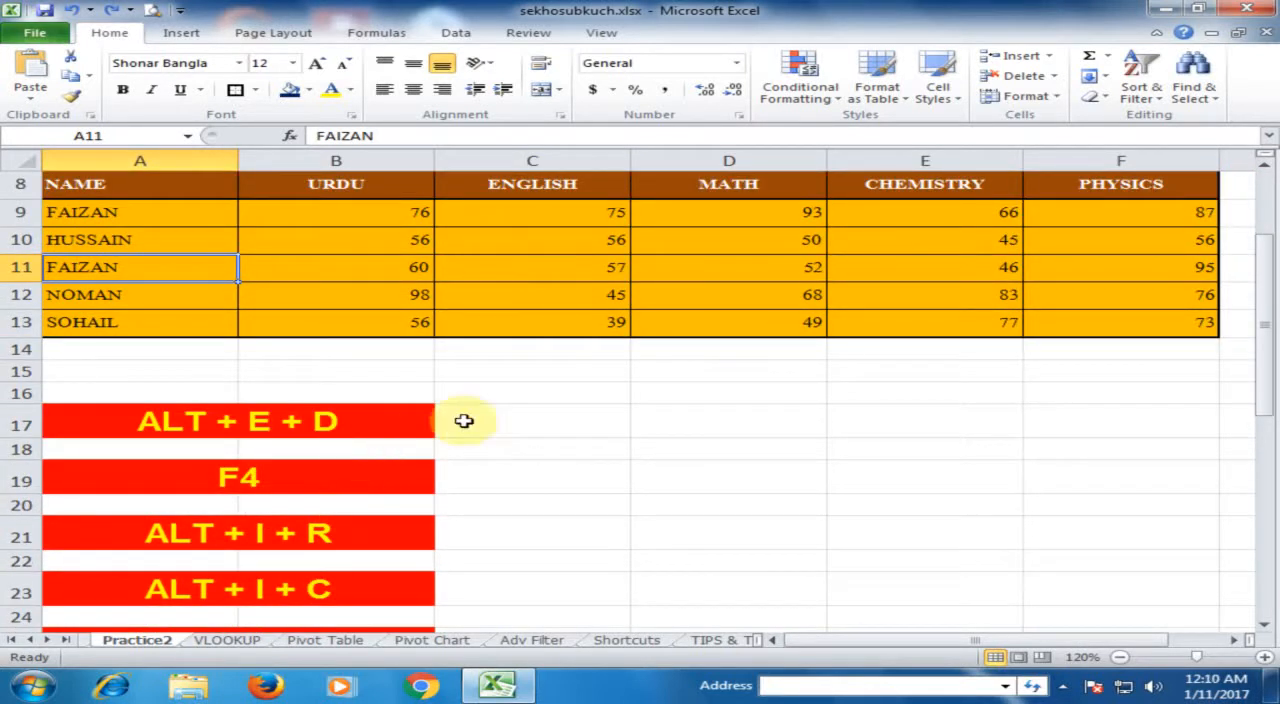
scroll(516, 546, "down", 2)
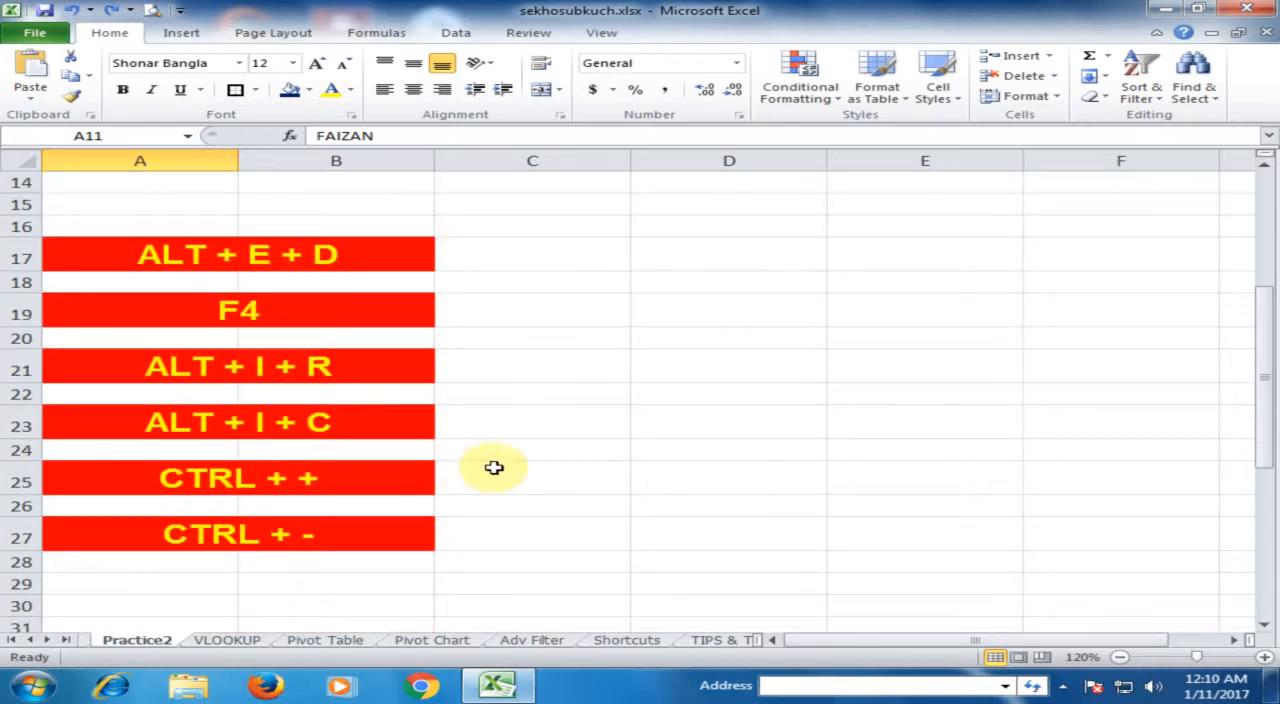
scroll(560, 426, "up", 4)
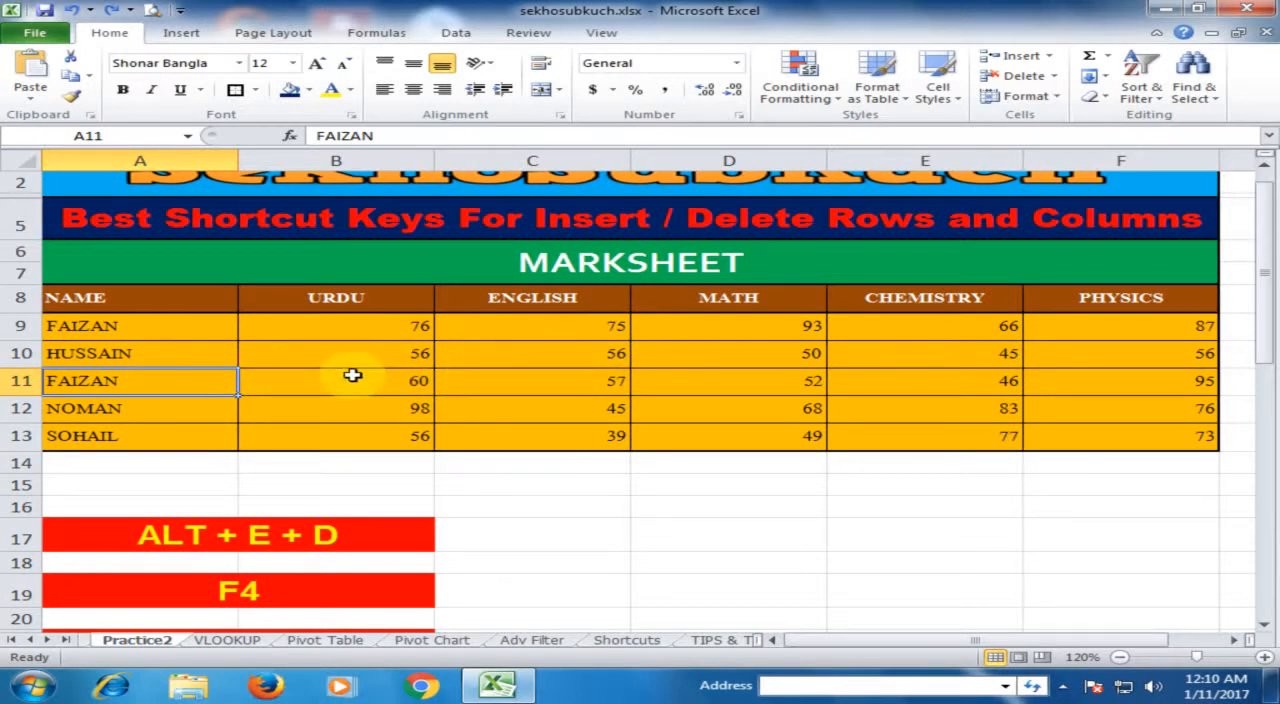
left_click(14, 355)
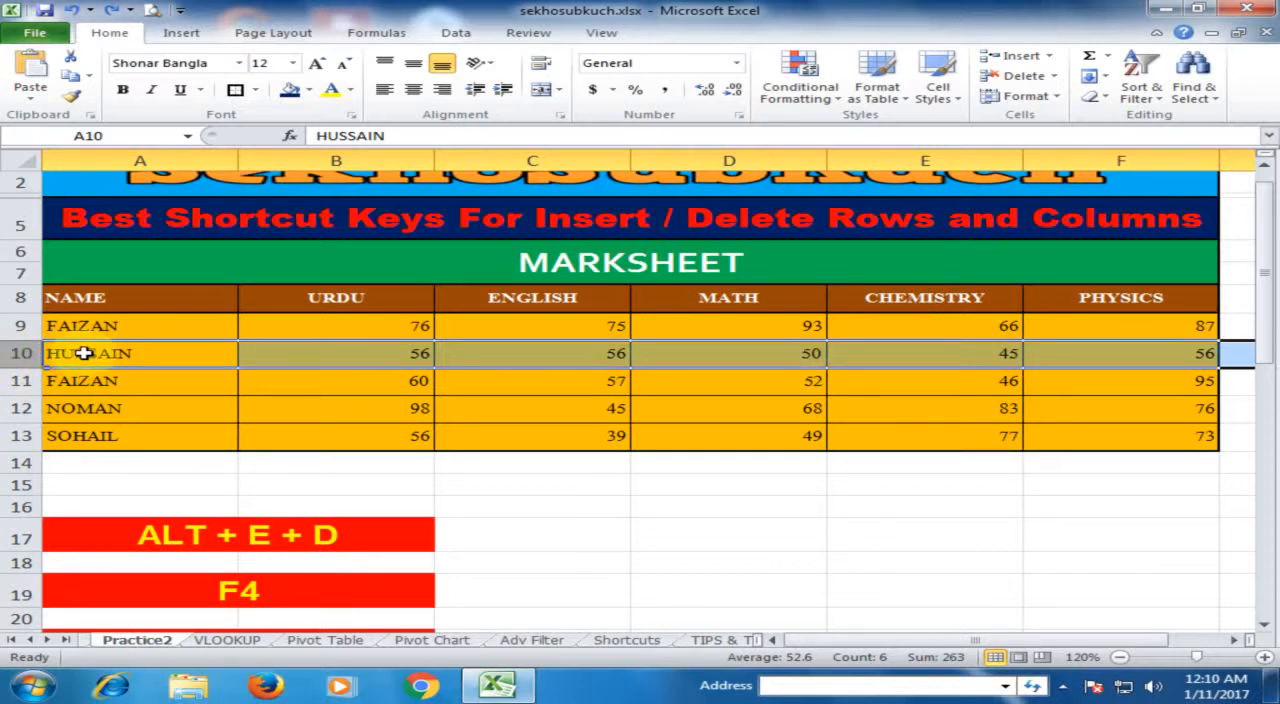
left_click(14, 380)
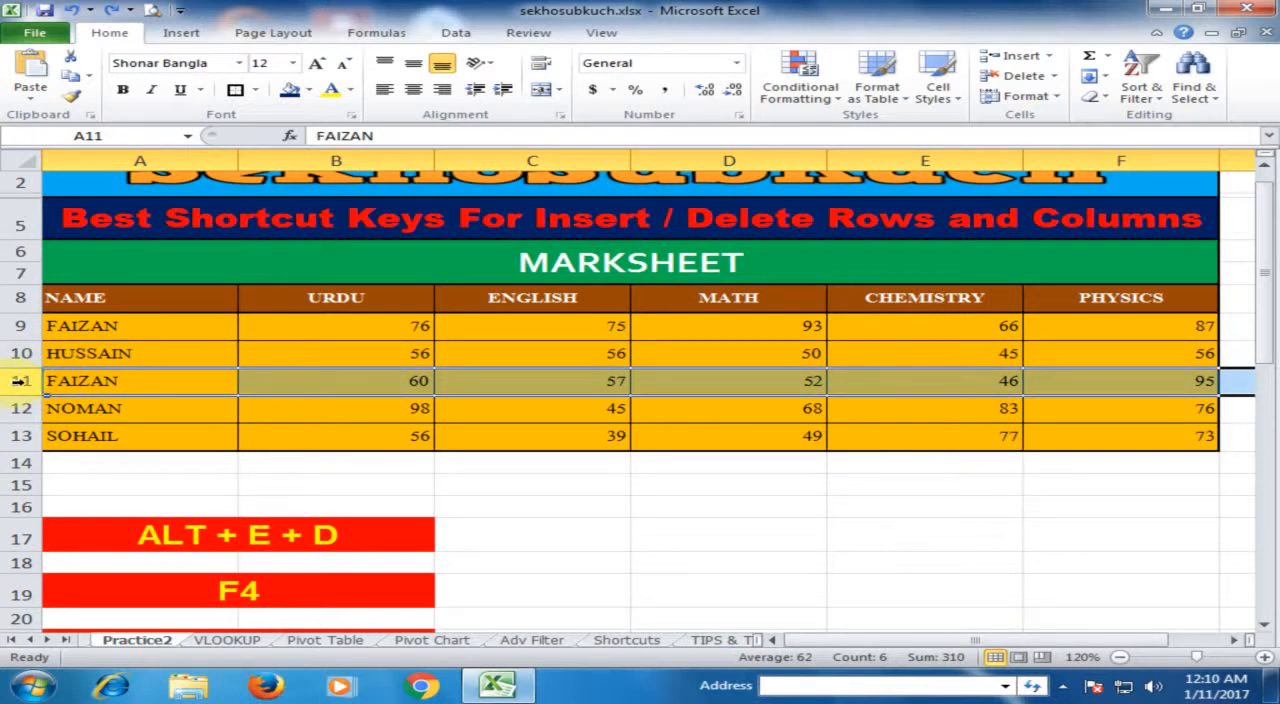
key("ctrl+shift+equal")
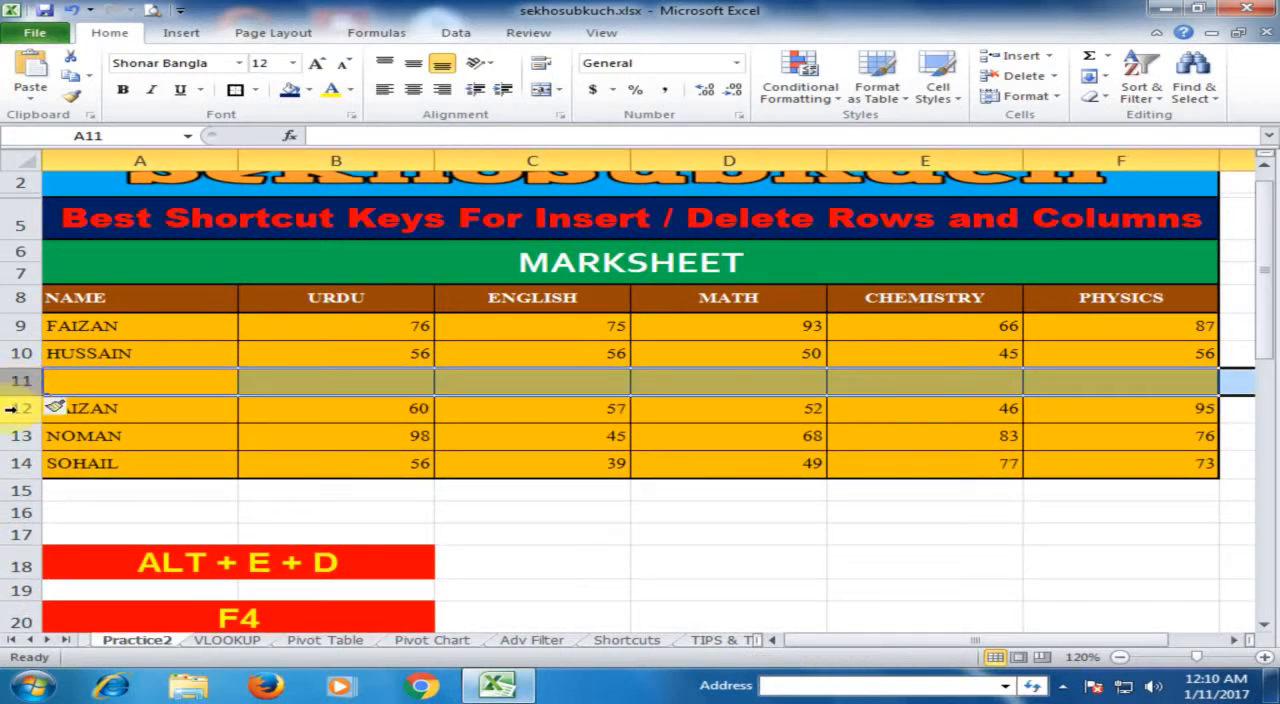
Step: Insert a blank row above the entire row 12 of the marksheet and another above the entire row 10
left_click(14, 408)
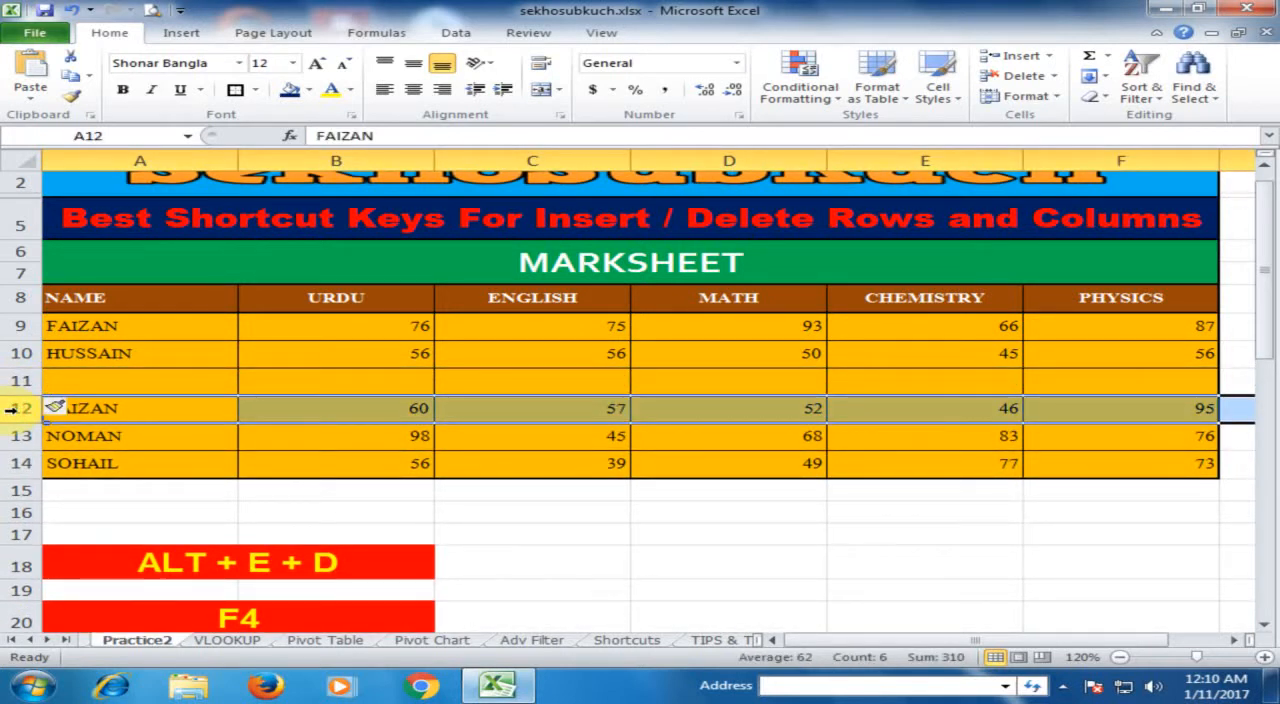
key("ctrl+shift+equal")
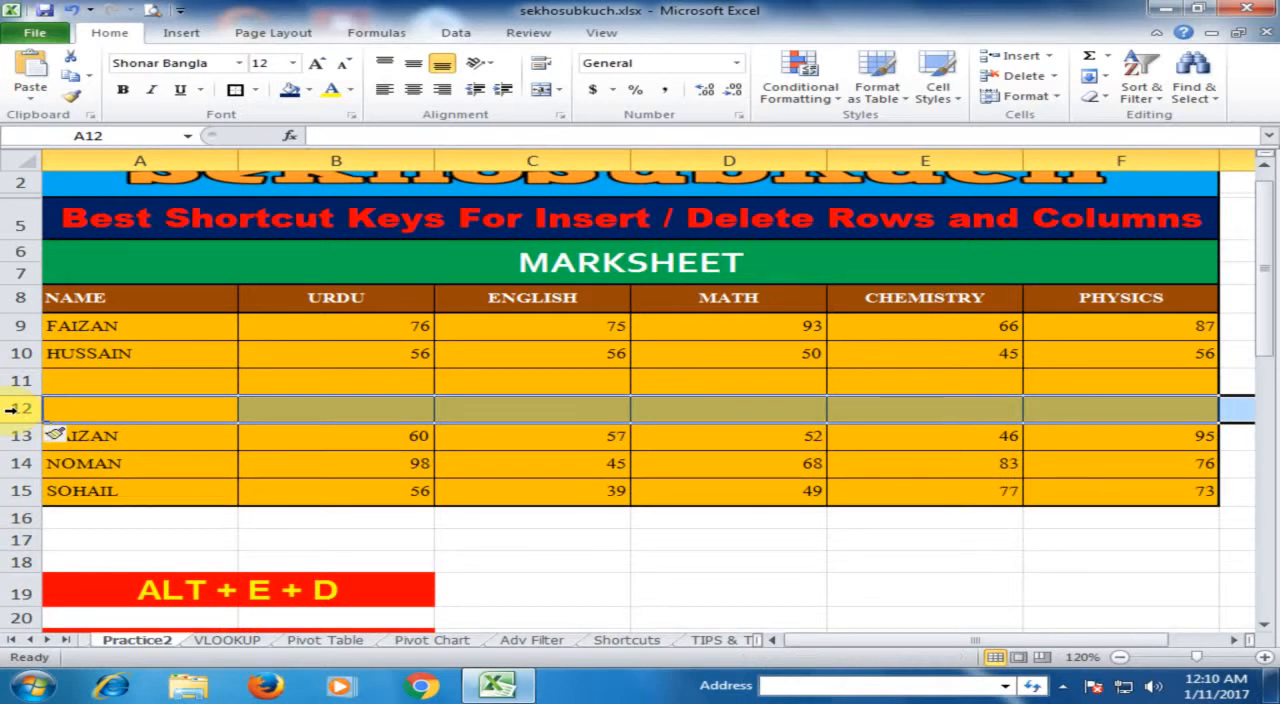
left_click(12, 356)
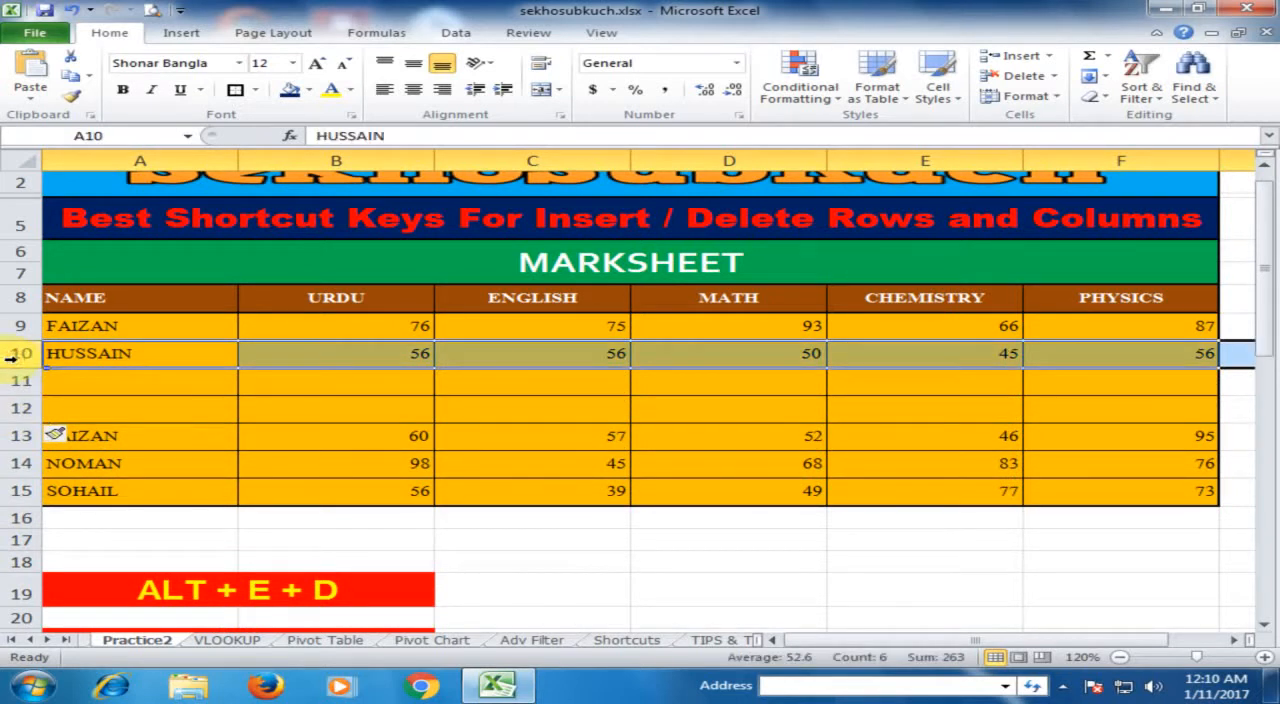
key("ctrl+shift+equal")
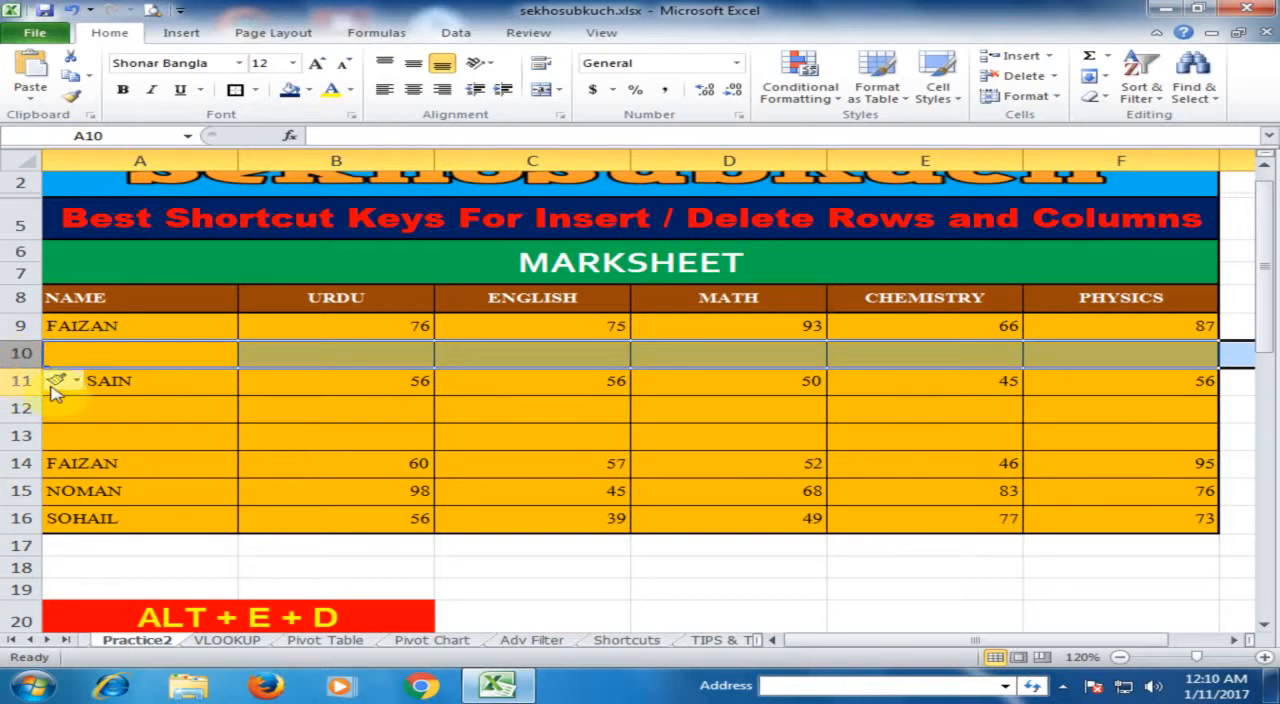
Step: Delete the blank row 10, repeat the deletion on the blank rows 11 and 12, and select cell B12
key("alt+e")
key("d")
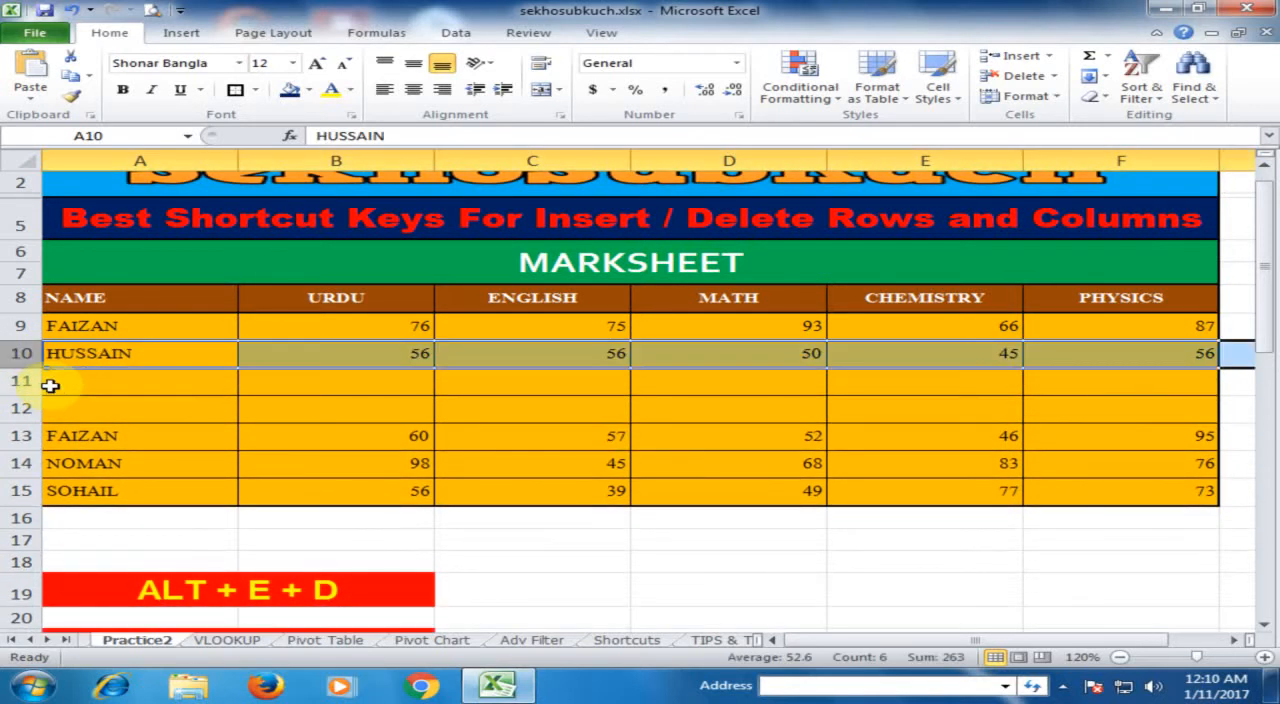
left_click_drag(15, 380, 15, 407)
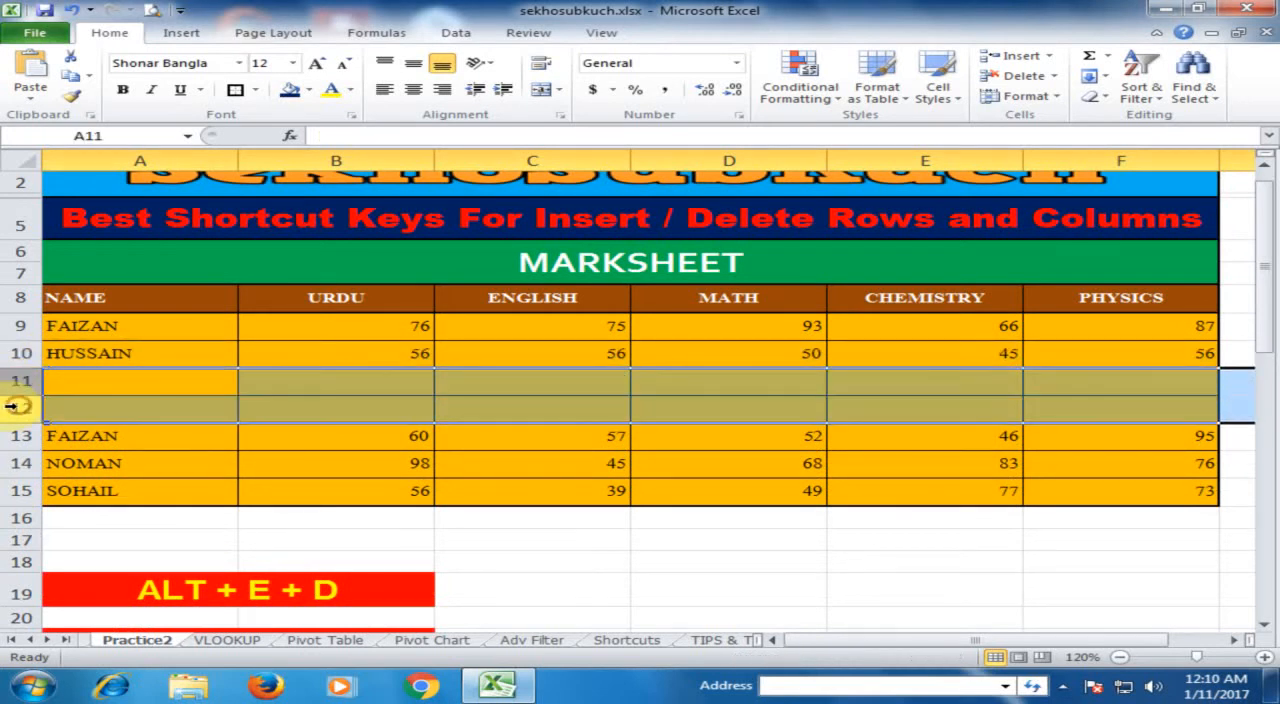
key("F4")
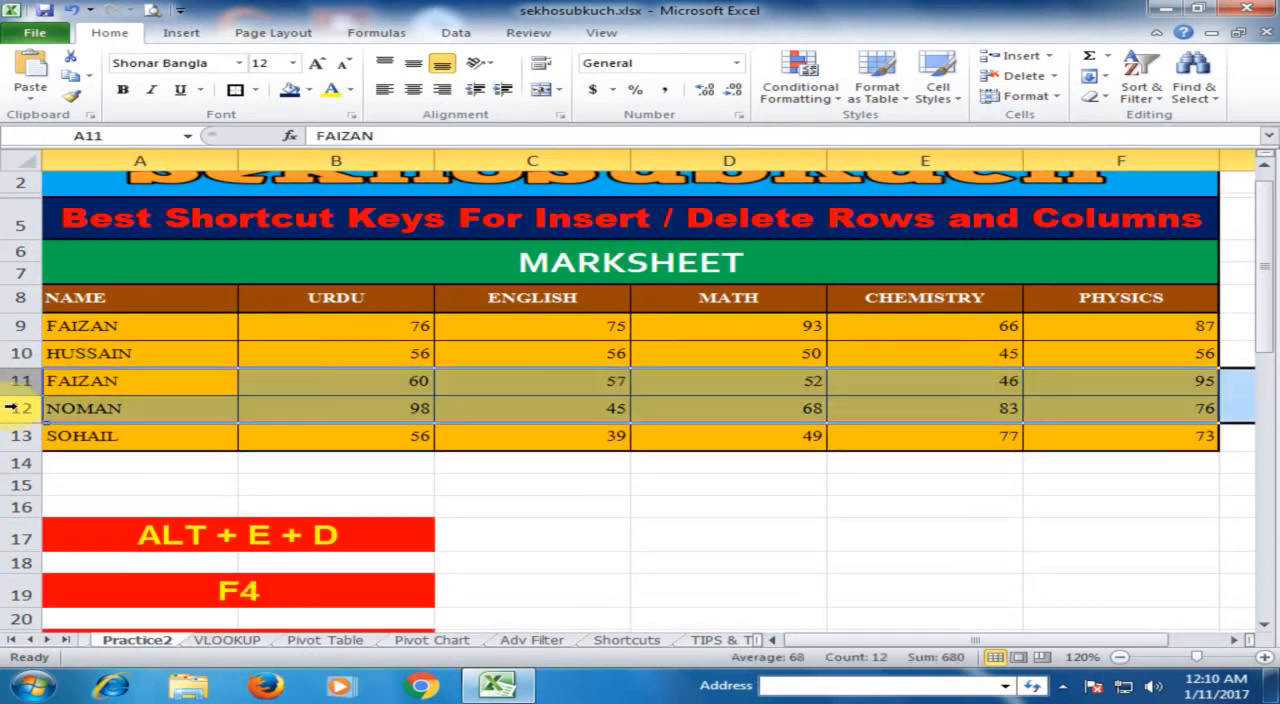
left_click(270, 400)
scroll(315, 408, "down", 4)
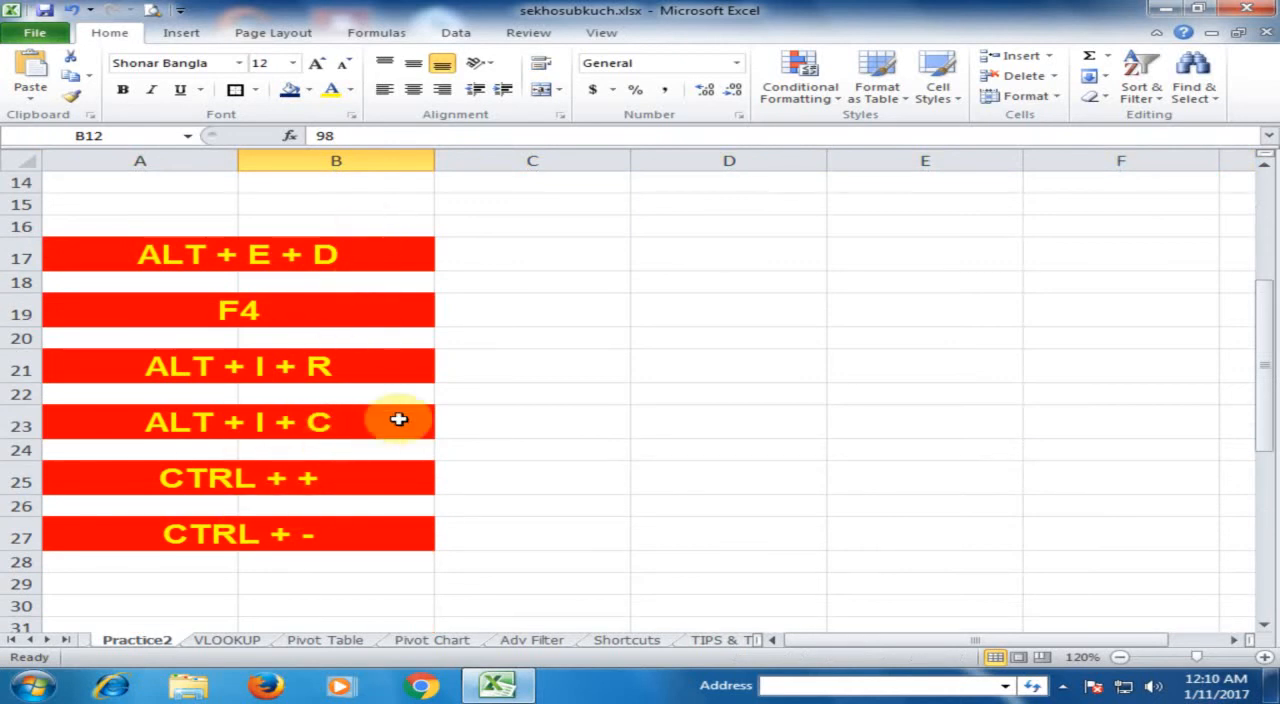
scroll(398, 418, "up", 4)
scroll(405, 412, "up", 1)
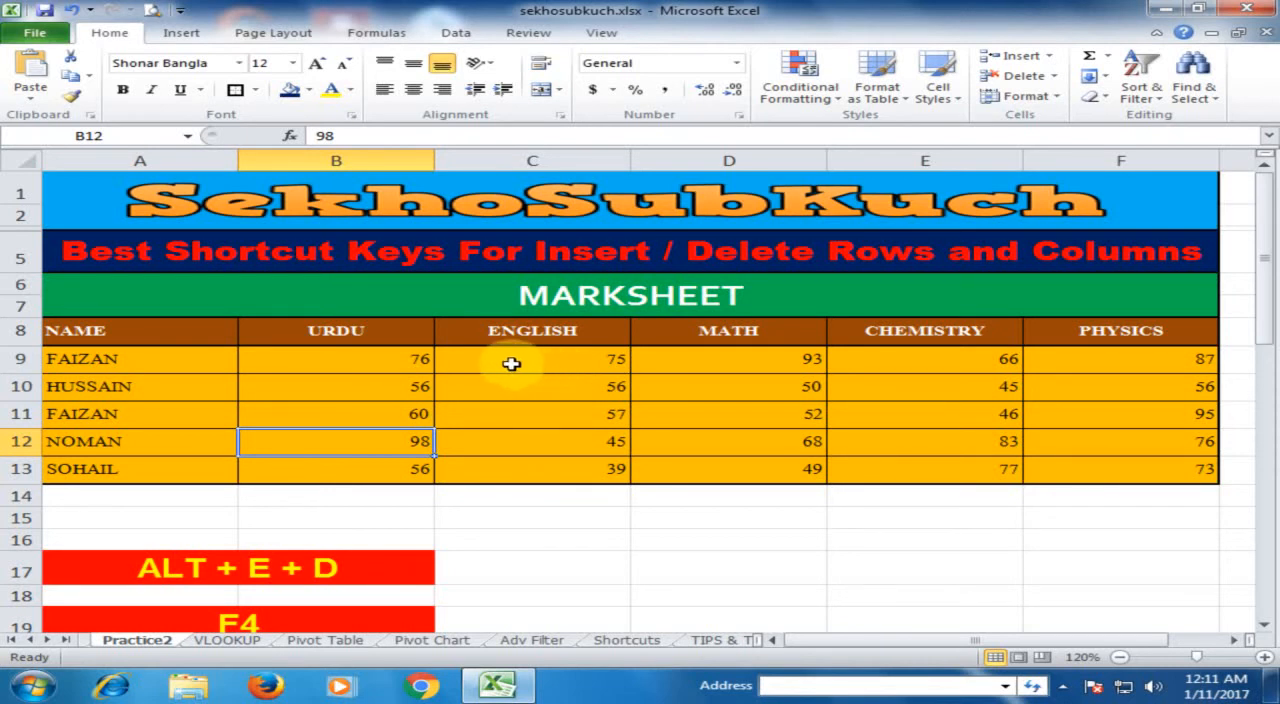
left_click(511, 364)
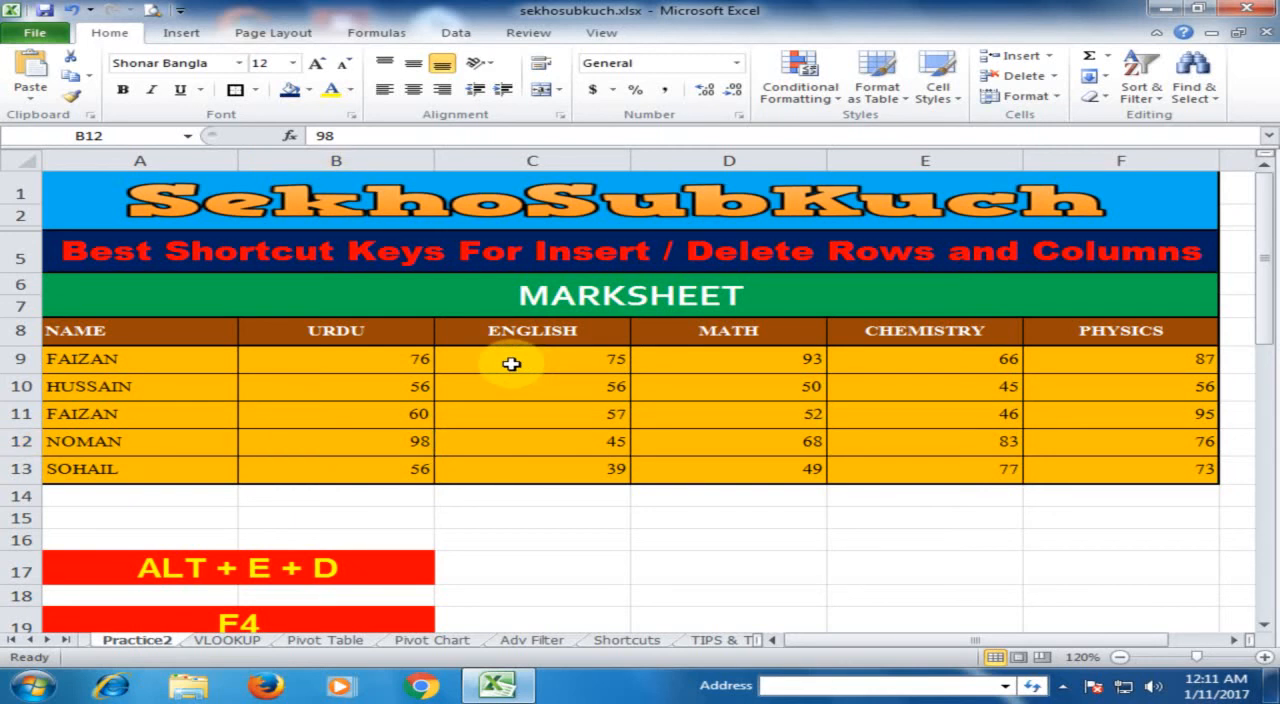